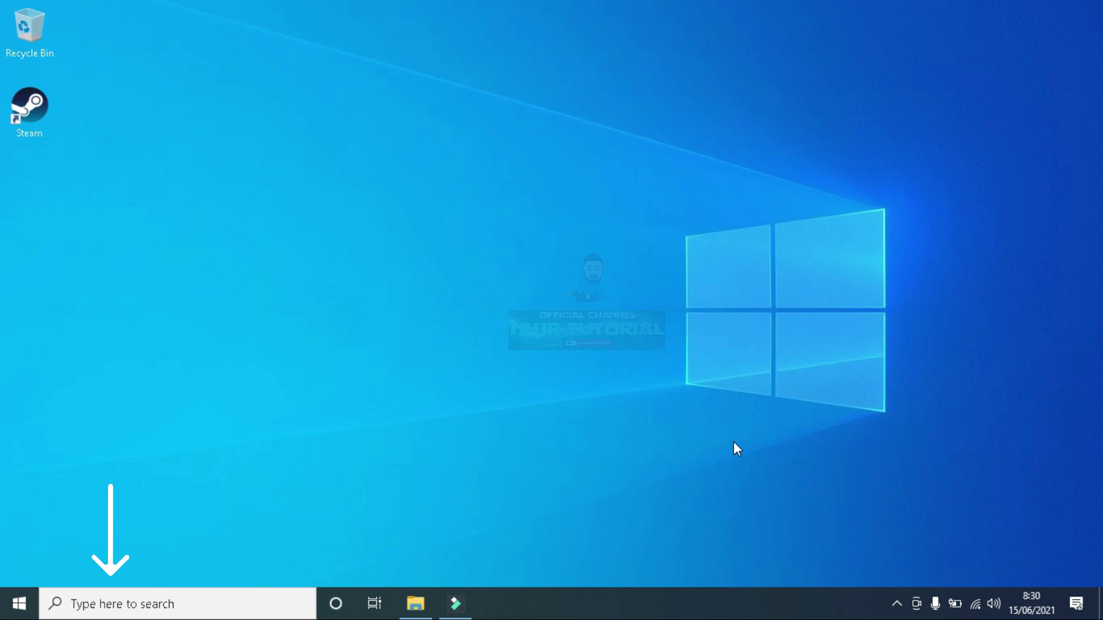
left_click(193, 605)
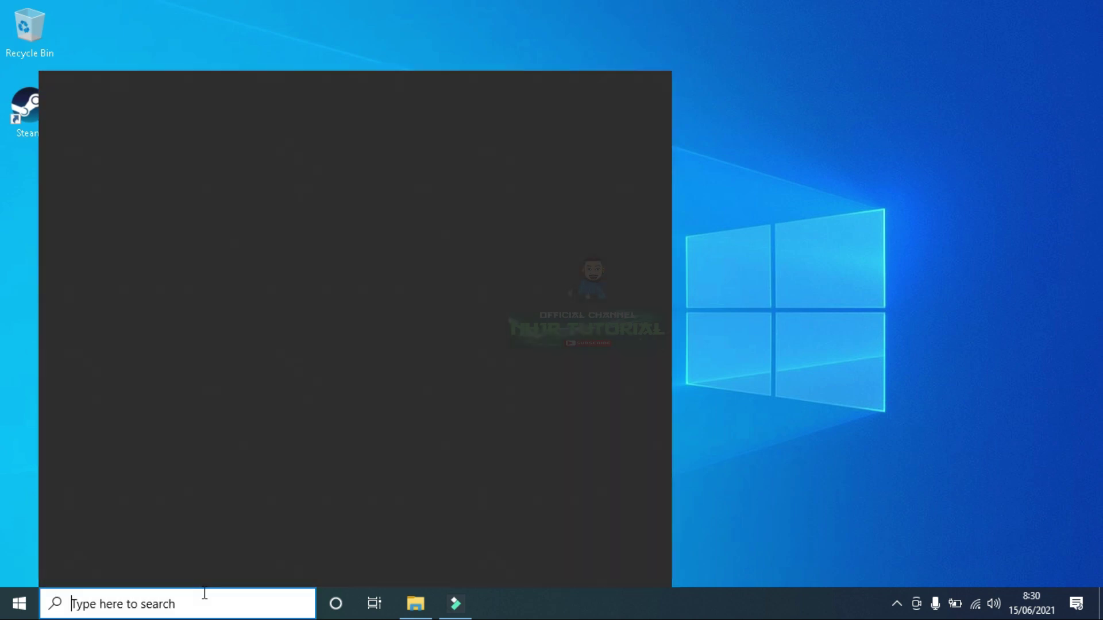
type("run")
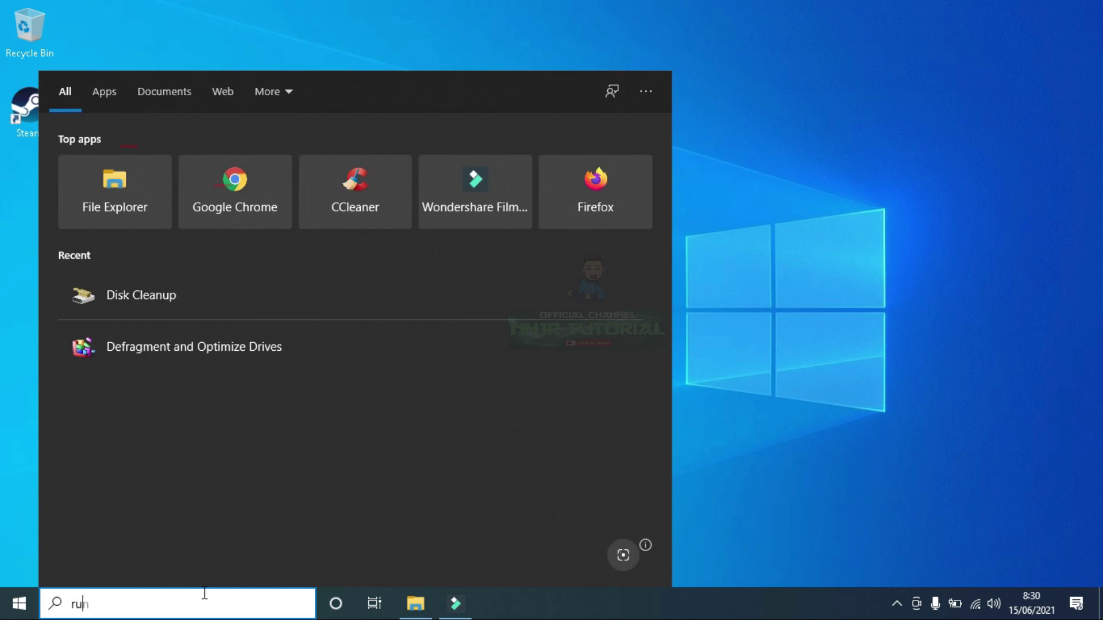
left_click(198, 167)
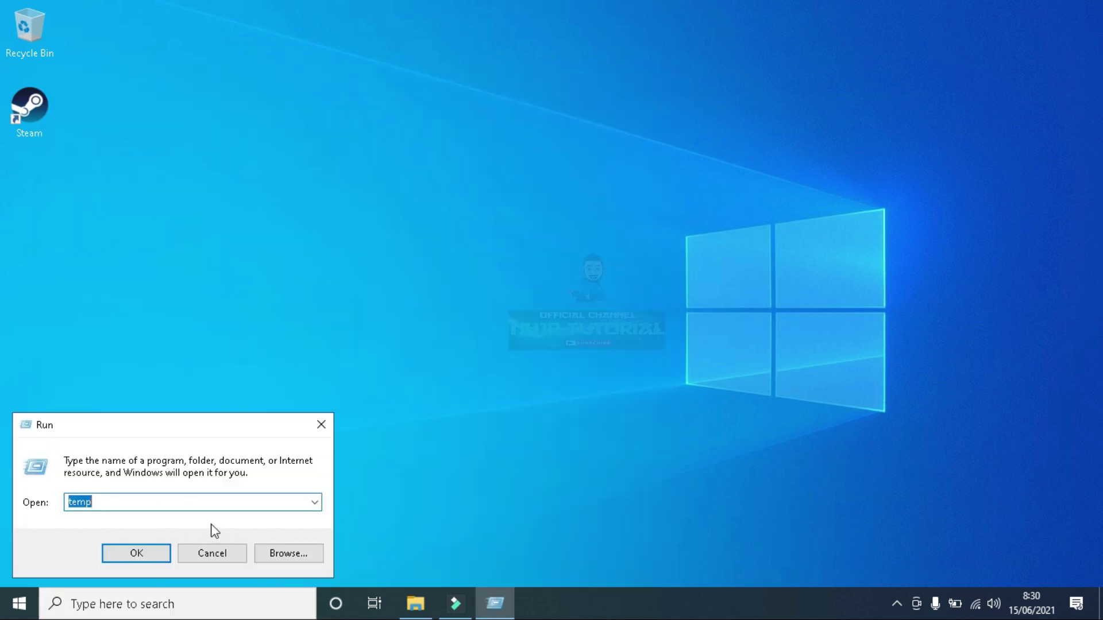
key("BackSpace")
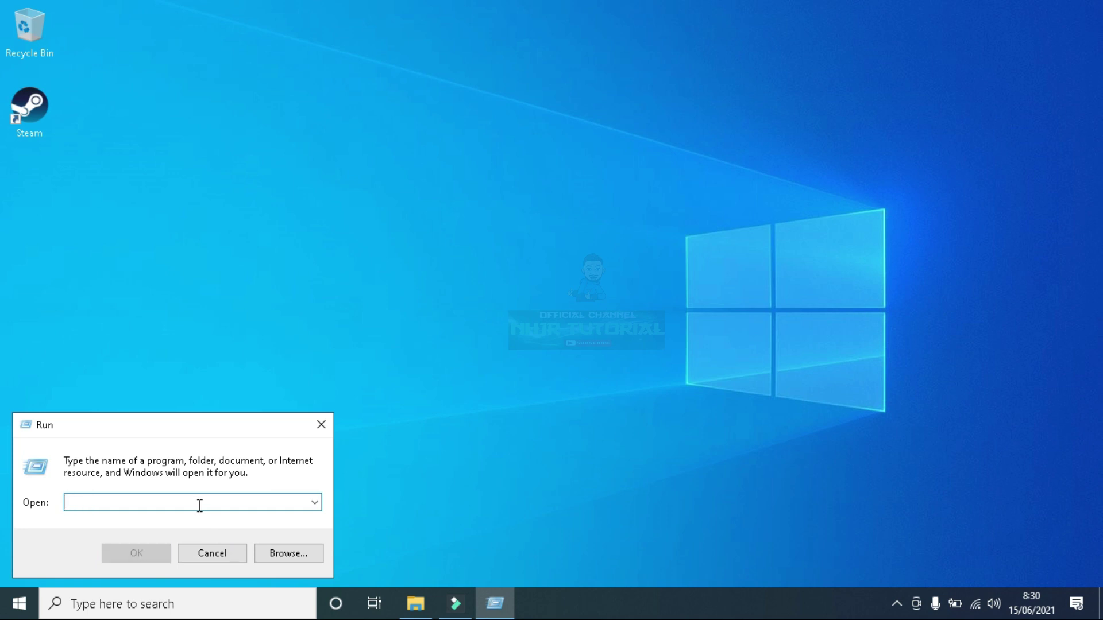
left_click(322, 425)
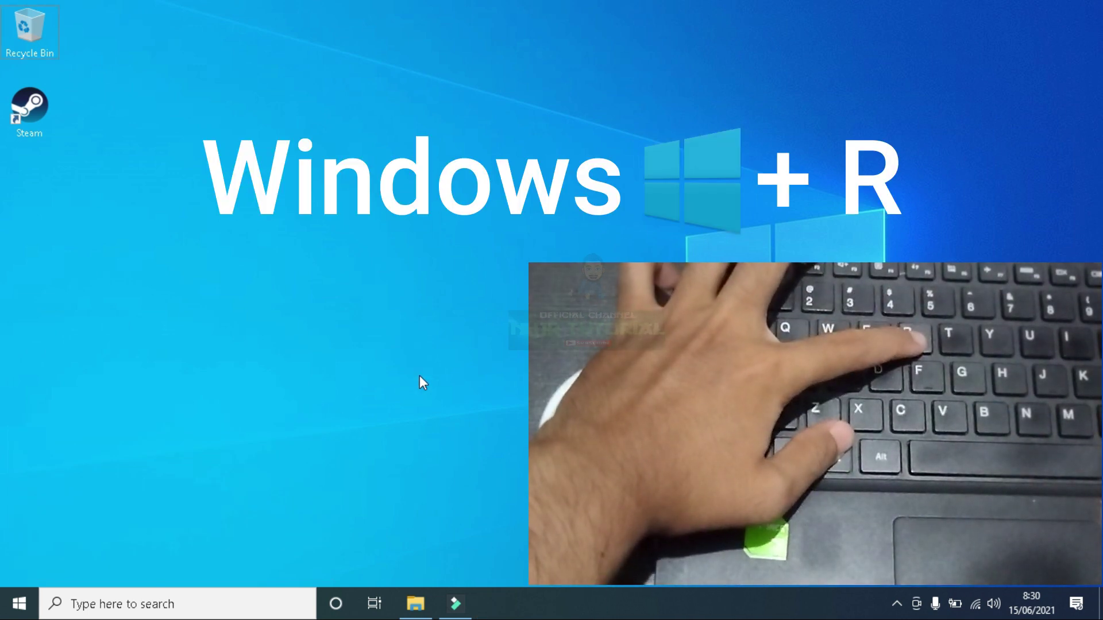
- Open the Windows Temp folder by running temp from the Run dialog
key("super+r")
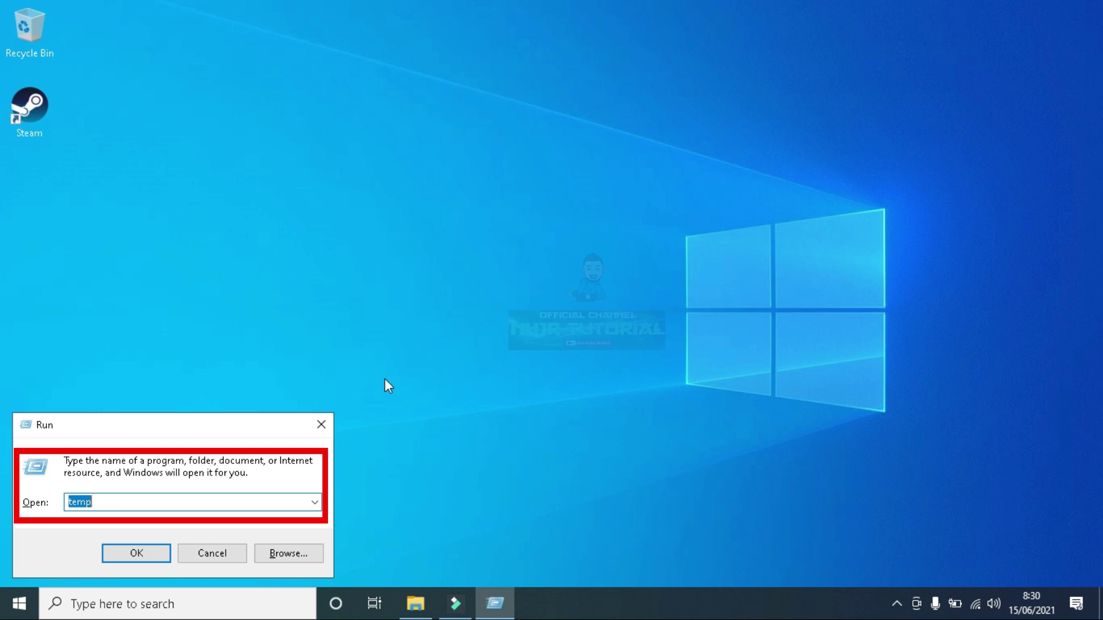
type("te")
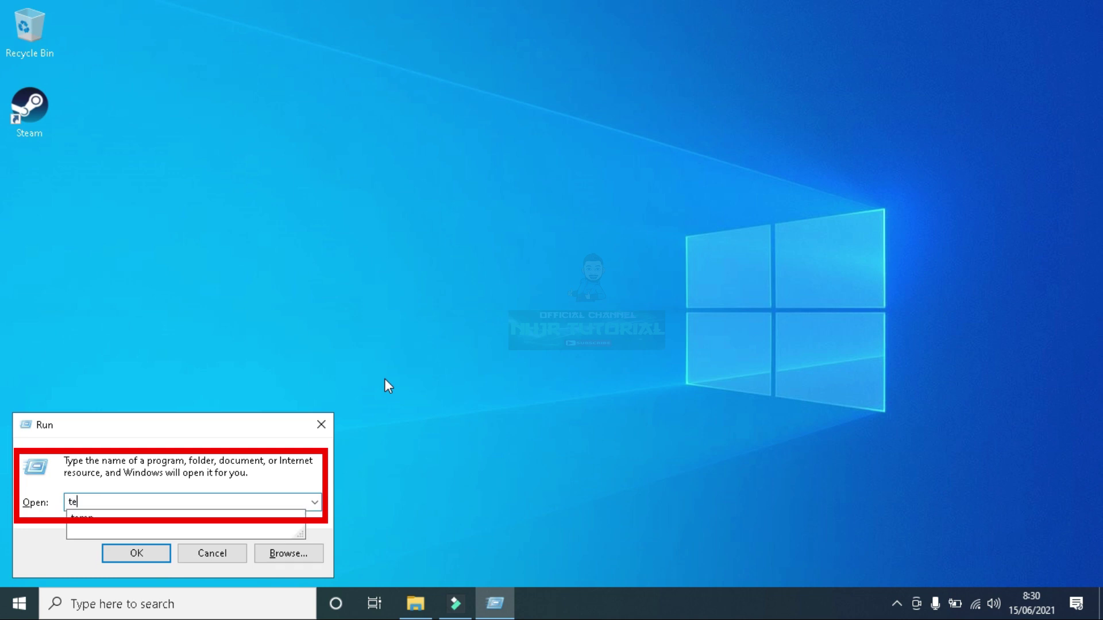
type("mp")
key("Return")
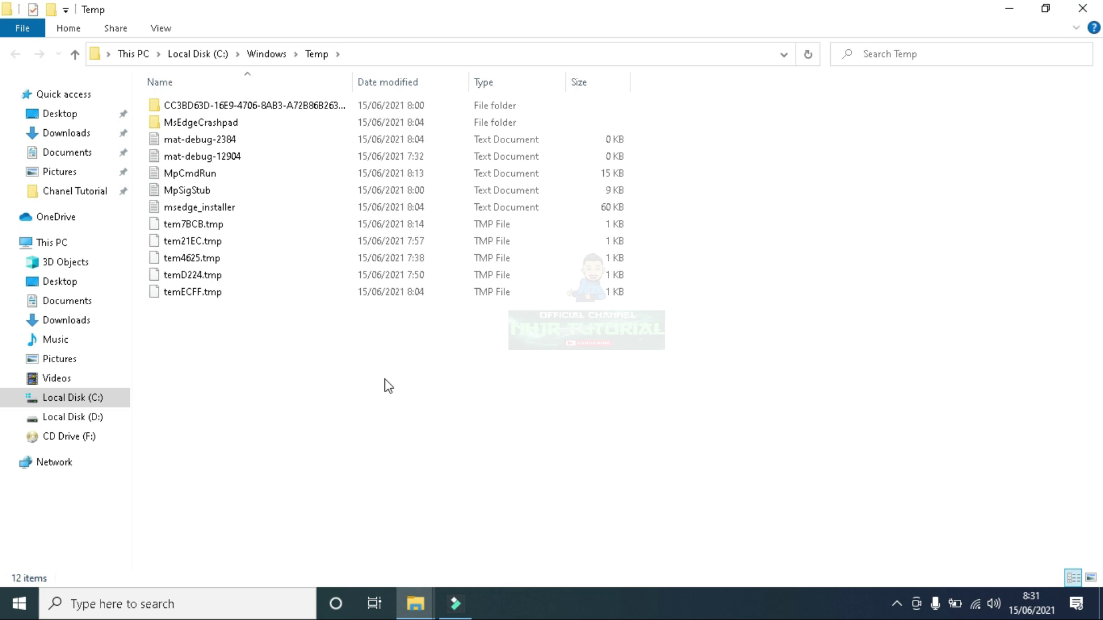
- Delete all files and folders in the C:\Windows\Temp folder
left_click_drag(361, 358, 357, 102)
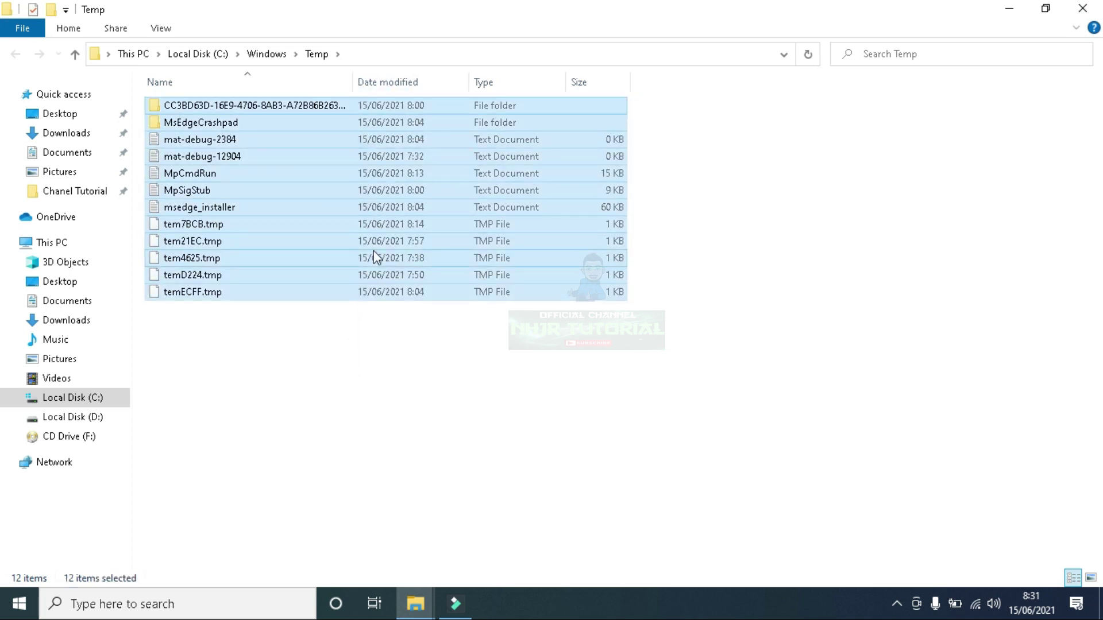
left_click(602, 485)
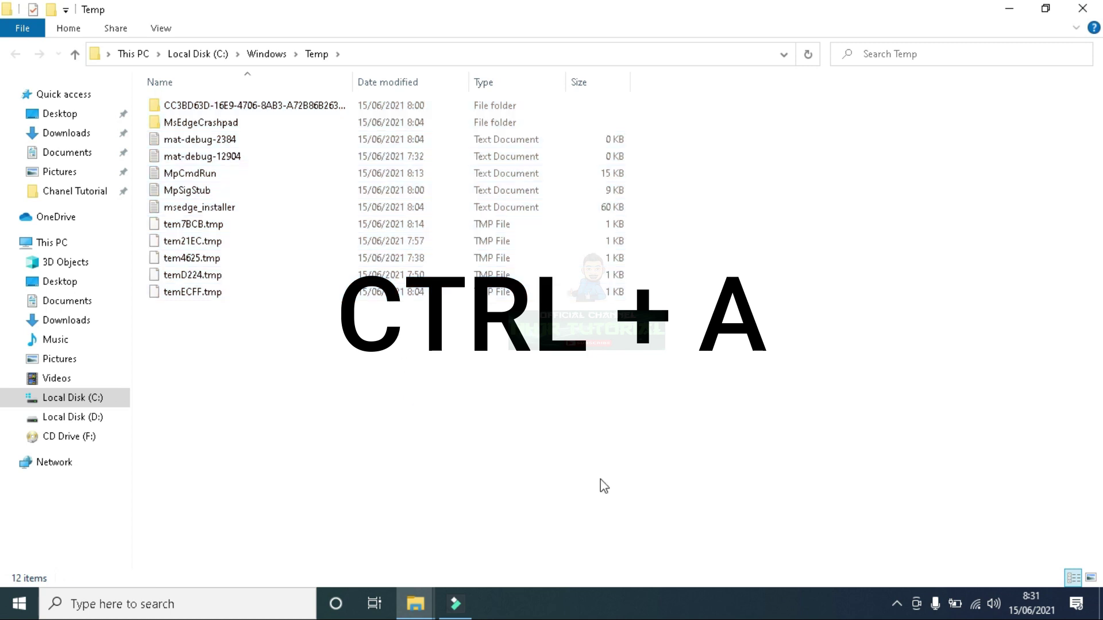
key("ctrl+a")
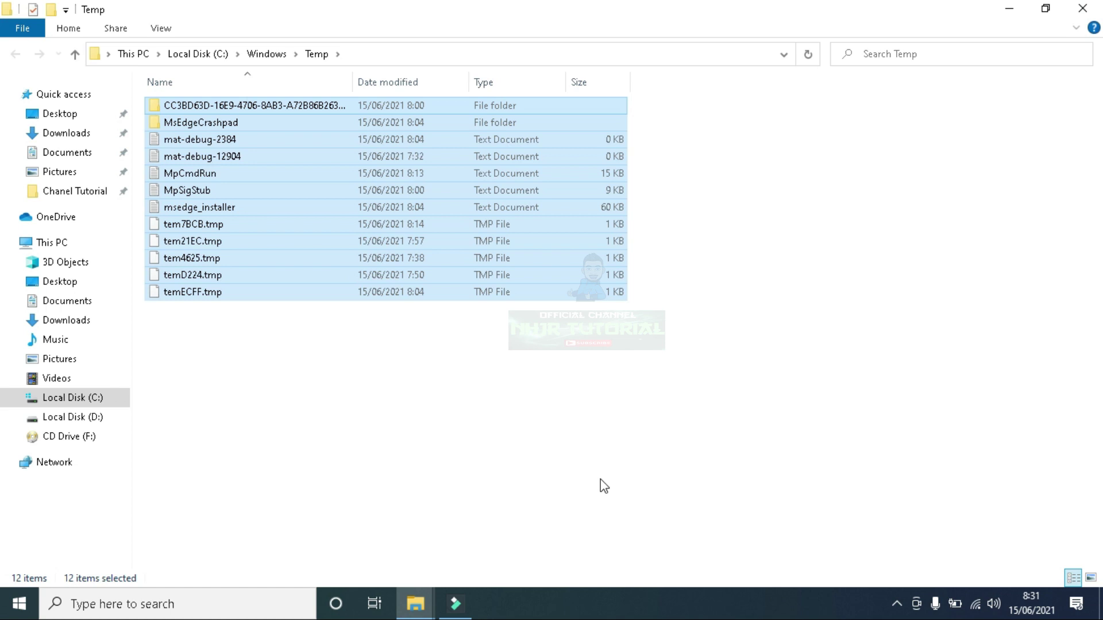
right_click(463, 298)
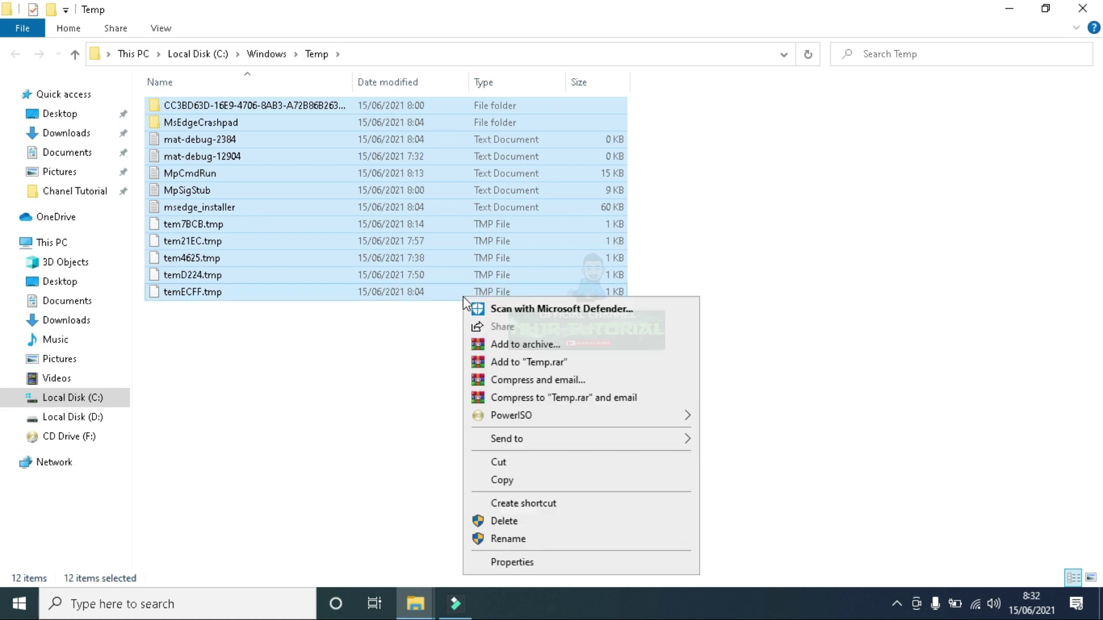
left_click(530, 528)
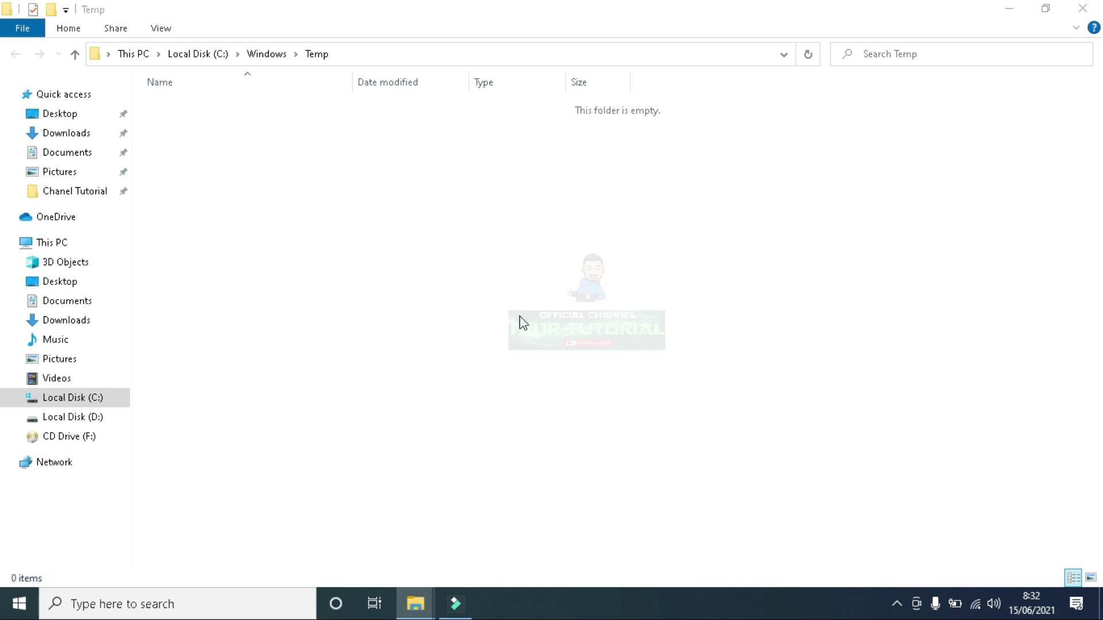
- Refresh the emptied Windows Temp folder and close its window
right_click(476, 264)
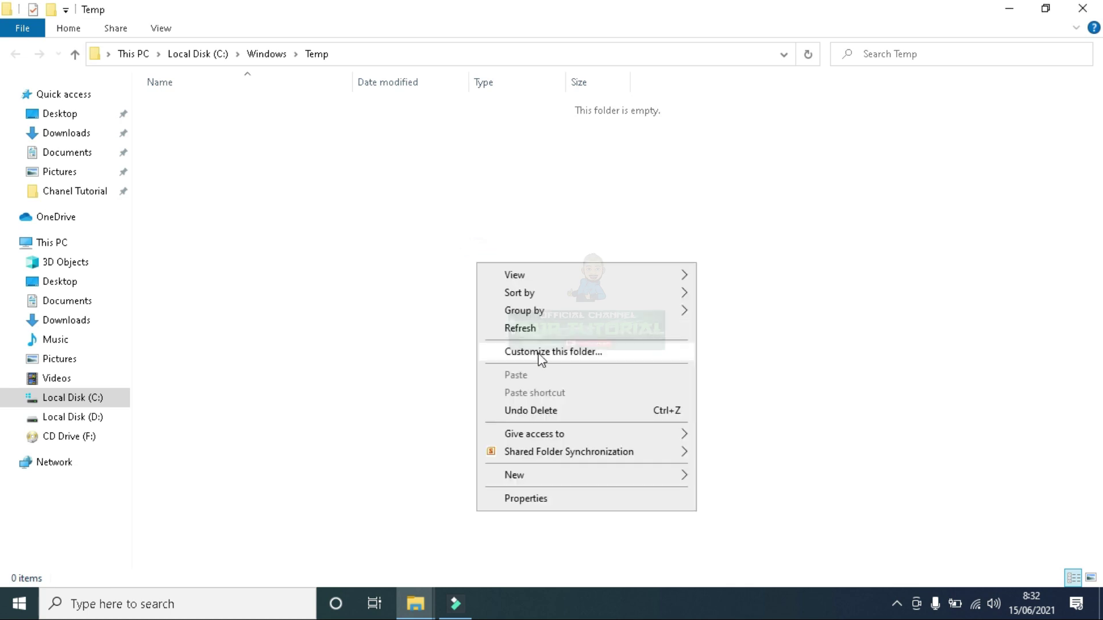
left_click(520, 328)
left_click(1083, 8)
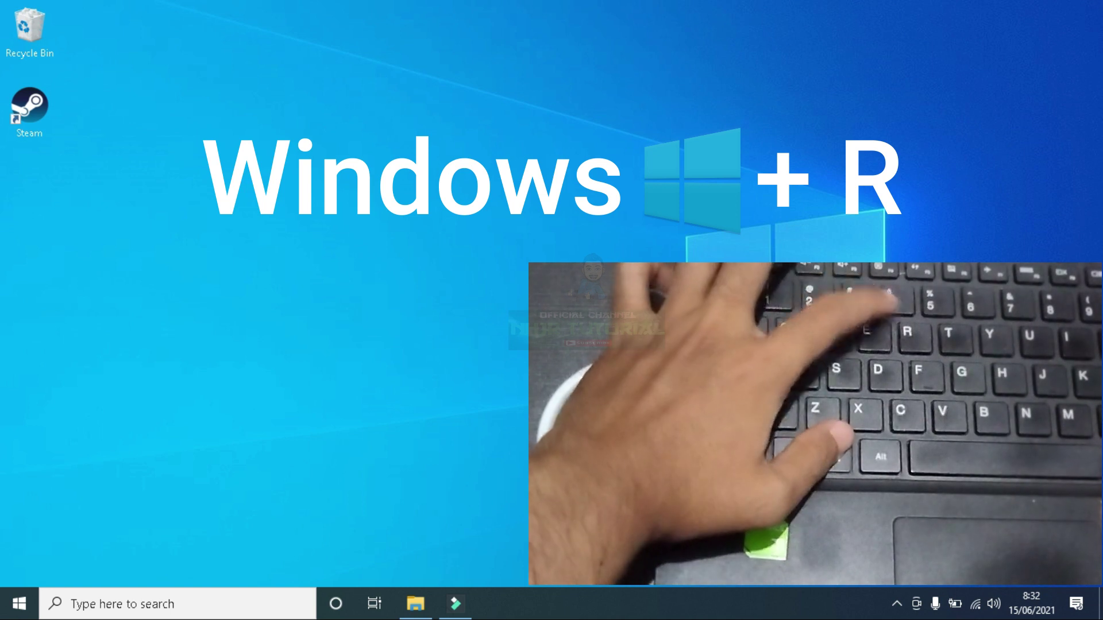
- Open the user's AppData\Local\Temp folder by running %temp% from the Run dialog
key("super+r")
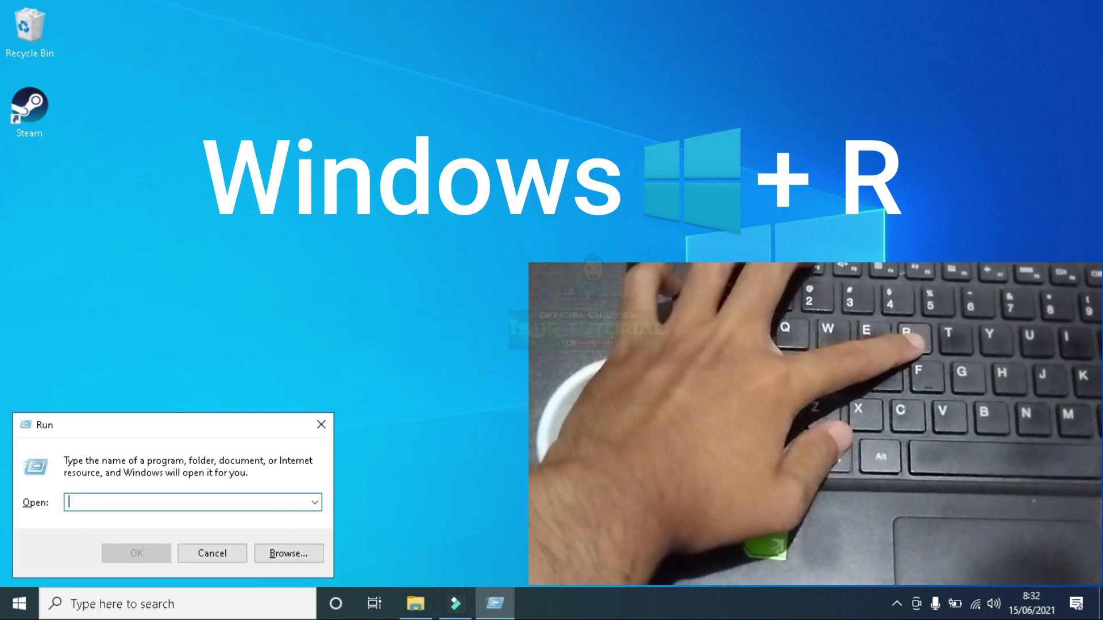
key("BackSpace")
type("%temp%")
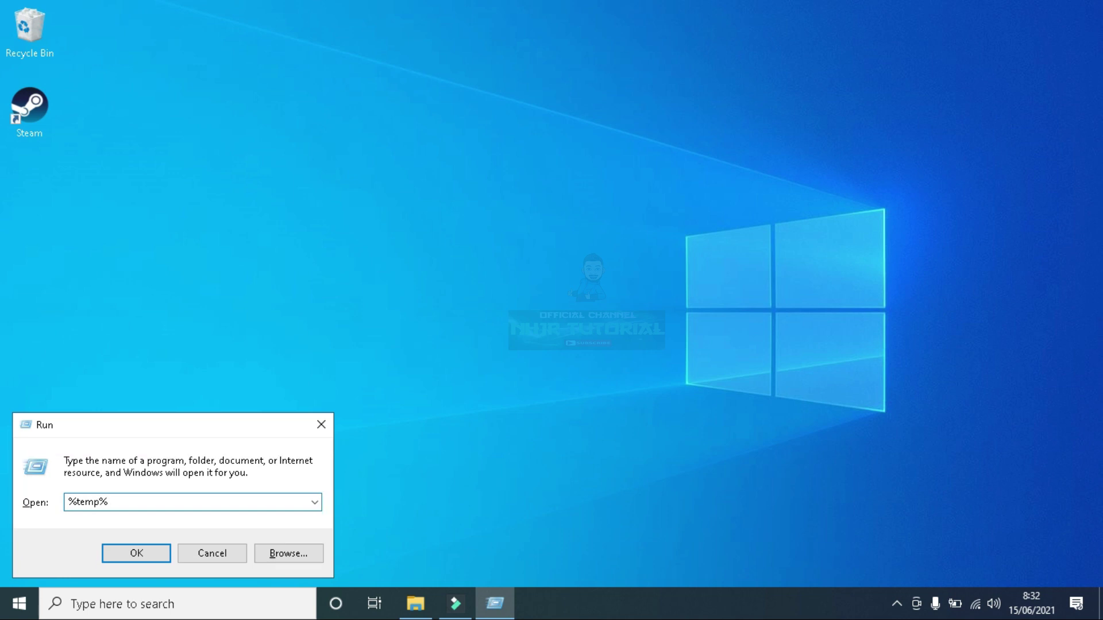
key("Return")
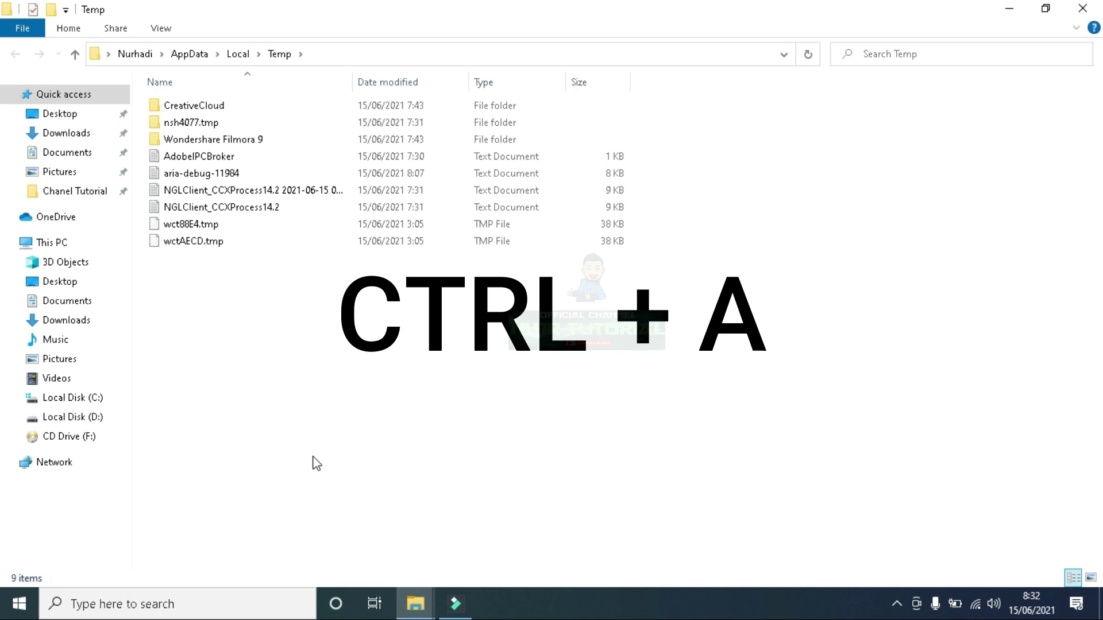
- Delete everything in the user's AppData\Local\Temp folder, skipping all current items that are in use
key("ctrl+a")
right_click(493, 239)
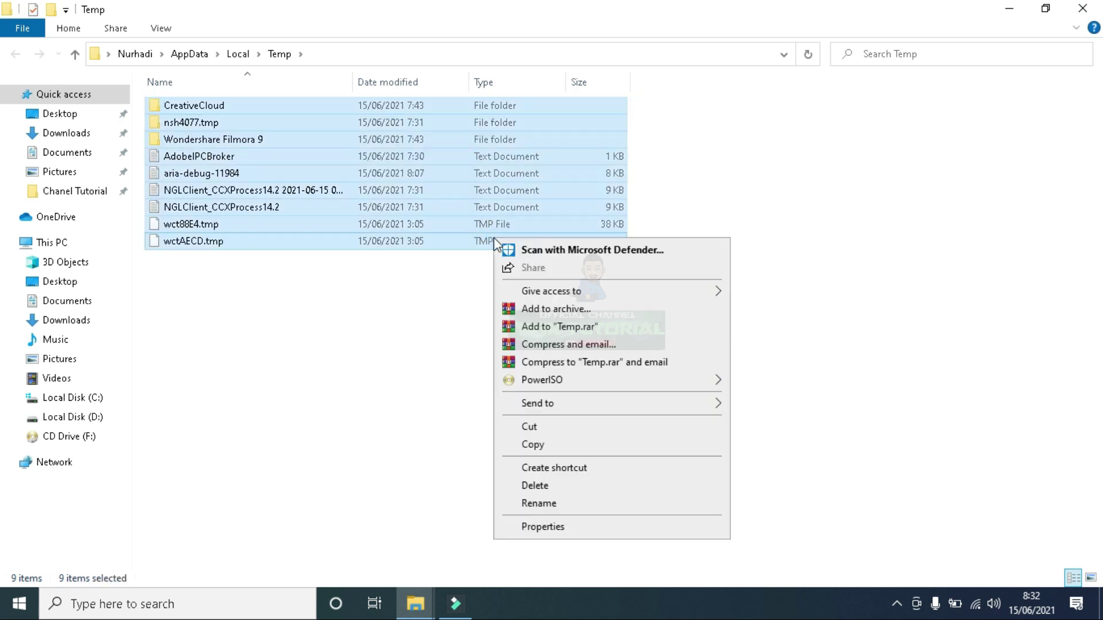
left_click(581, 487)
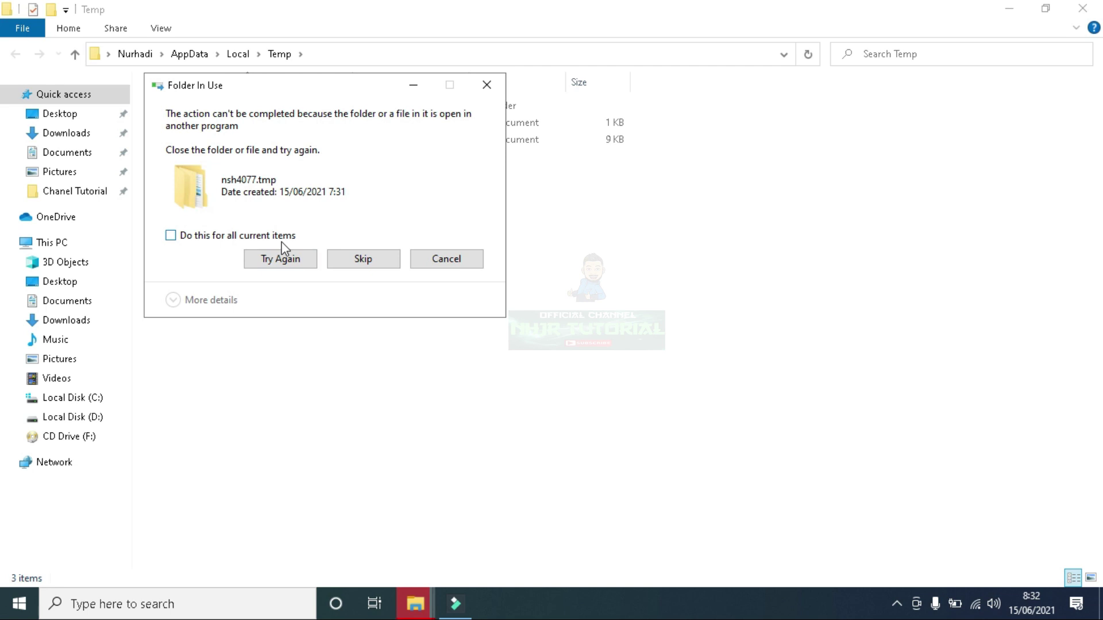
left_click(241, 234)
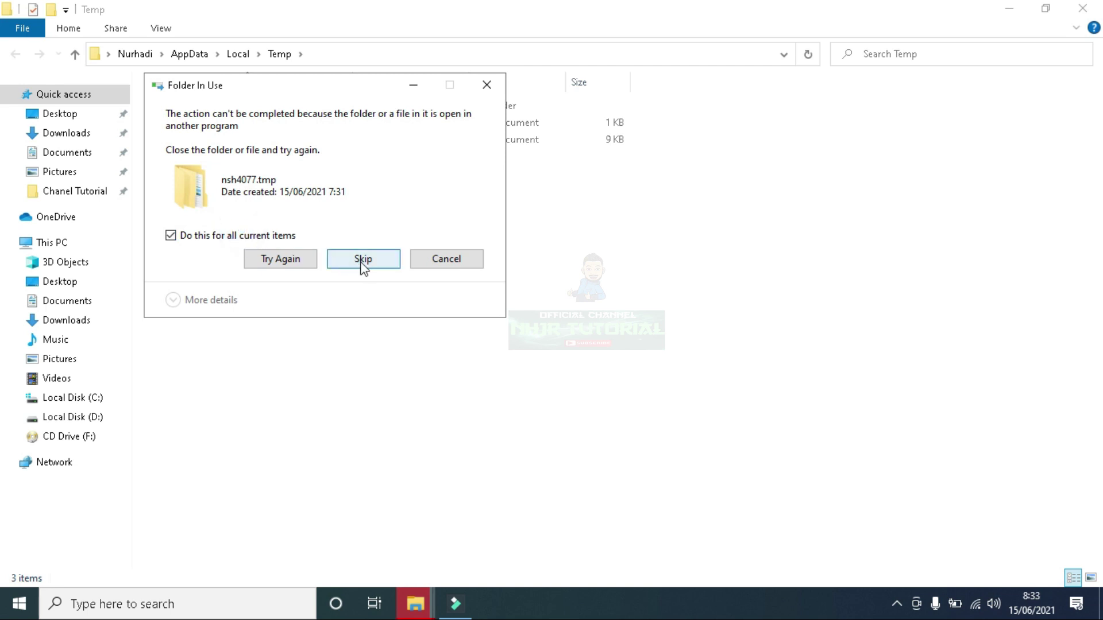
left_click(363, 260)
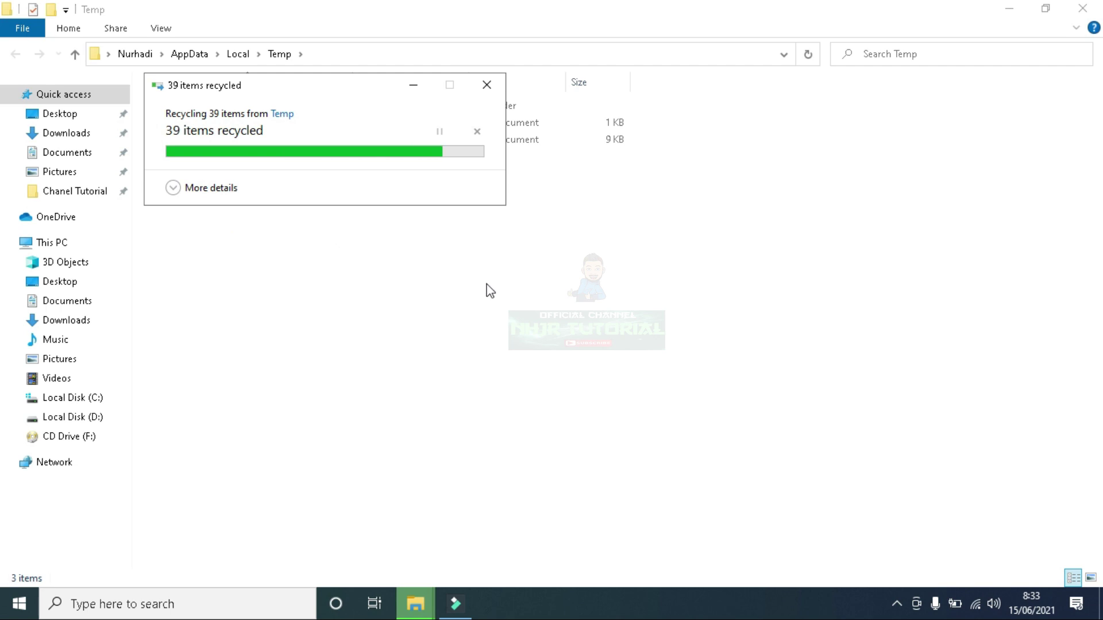
- Refresh the user's Temp folder and minimize its window
right_click(612, 277)
left_click(633, 341)
left_click(1009, 8)
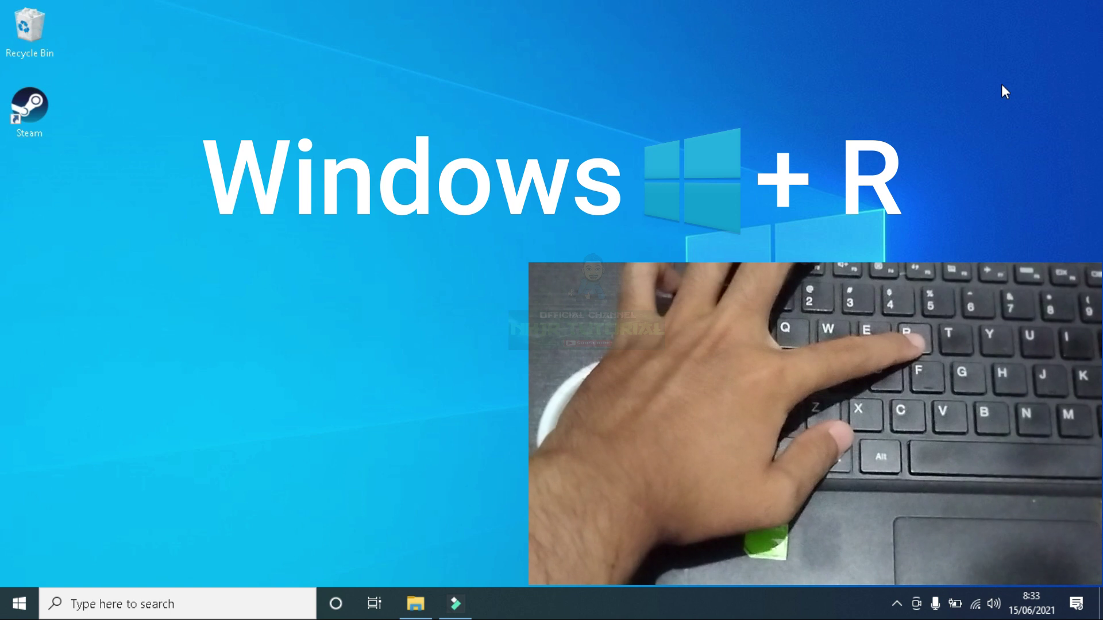
- Open the Windows Prefetch folder by running prefetch from the Run dialog
key("super+r")
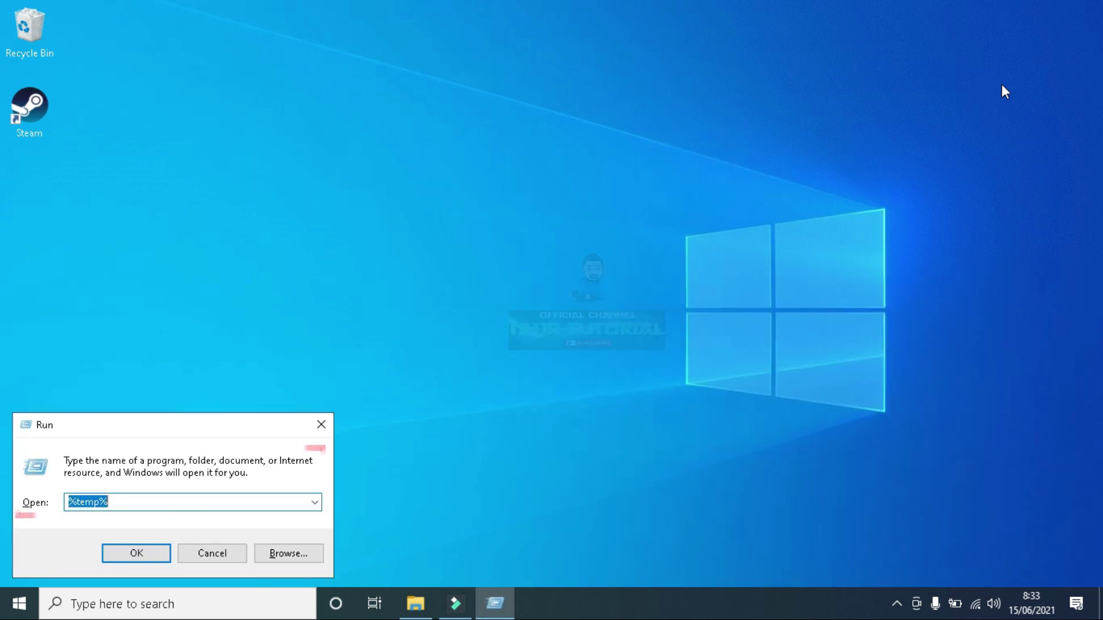
type("prefetch")
key("Return")
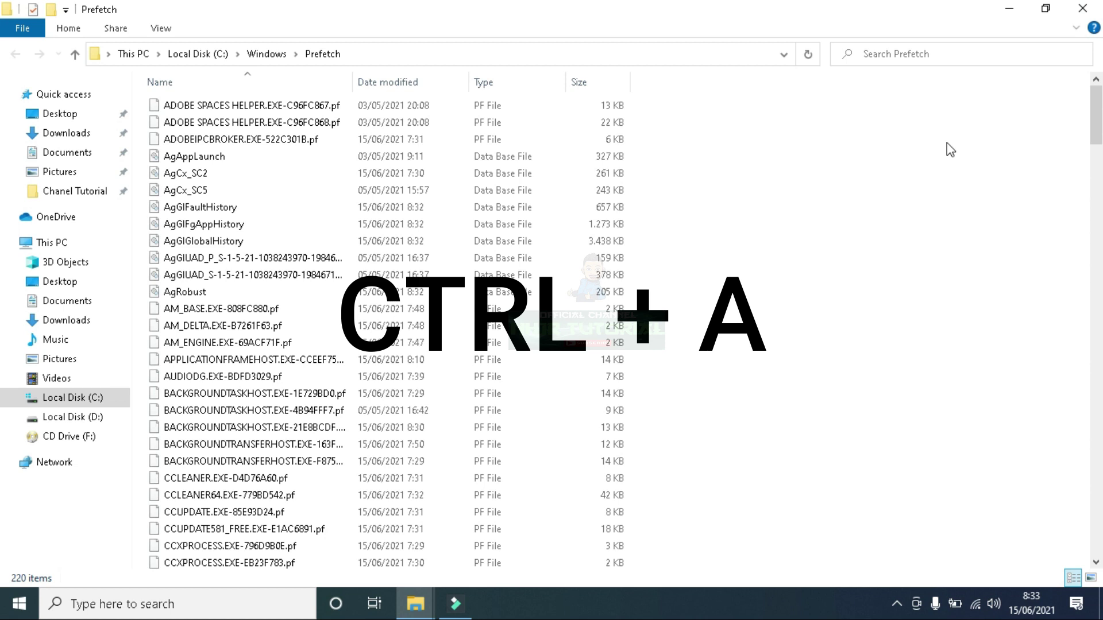
- Delete all files in the C:\Windows\Prefetch folder, skipping all current items that are in use
key("ctrl+a")
right_click(597, 227)
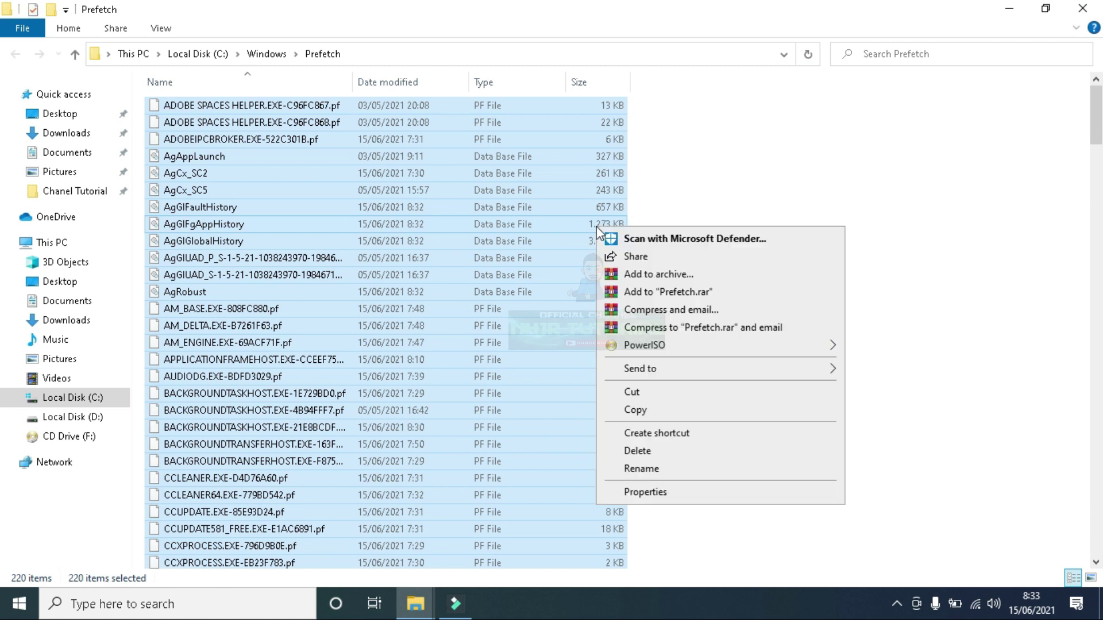
left_click(657, 451)
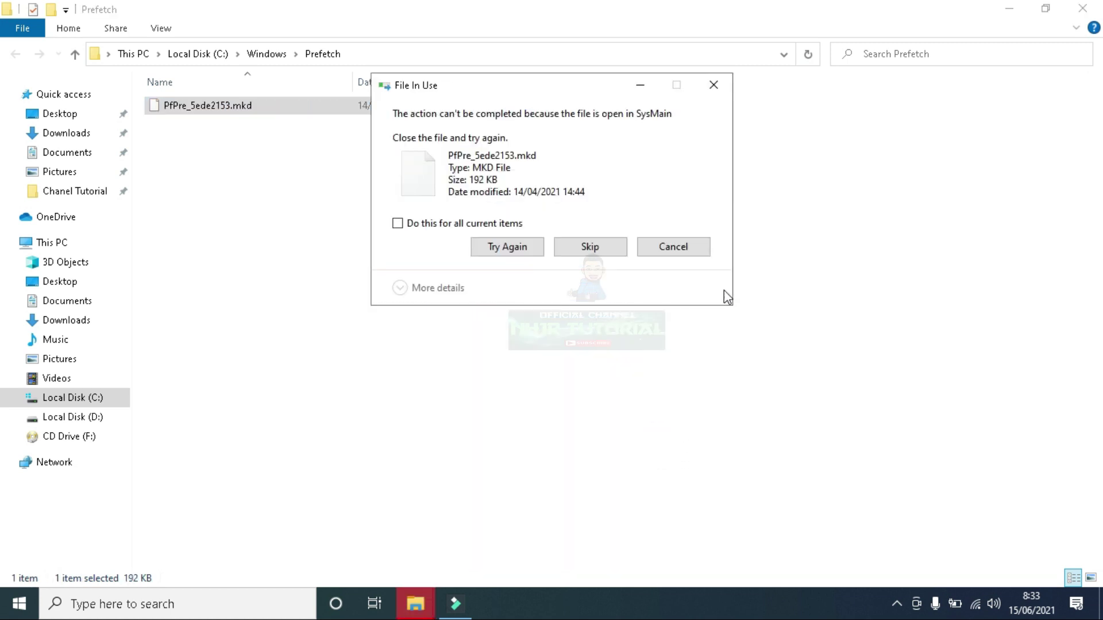
left_click(476, 224)
left_click(591, 247)
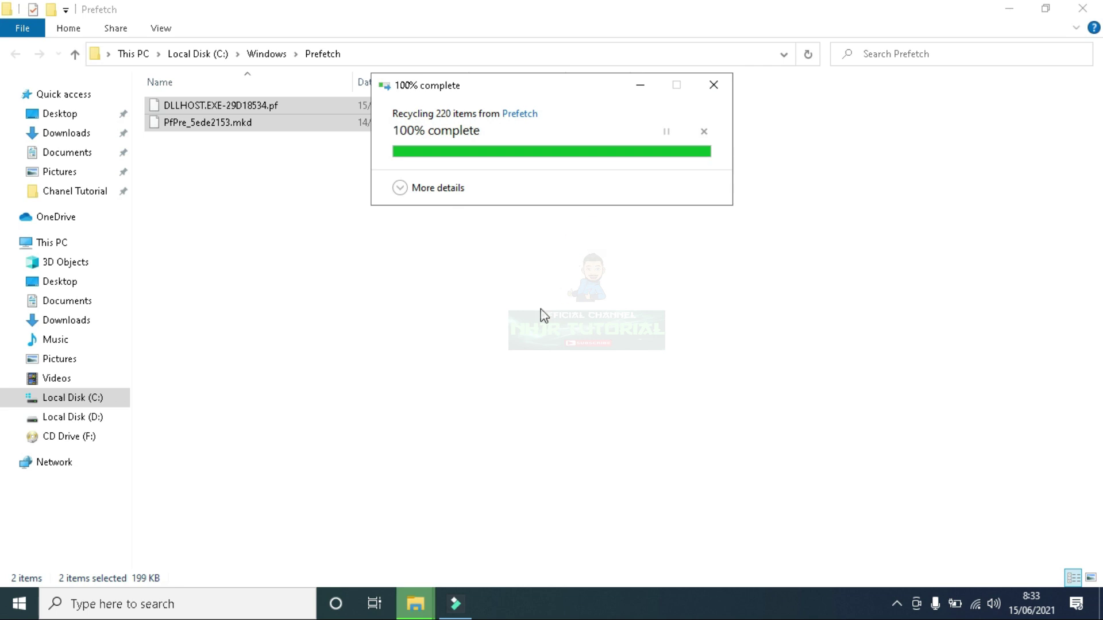
- Refresh the Prefetch folder and close its window
right_click(525, 239)
left_click(579, 308)
left_click(1083, 8)
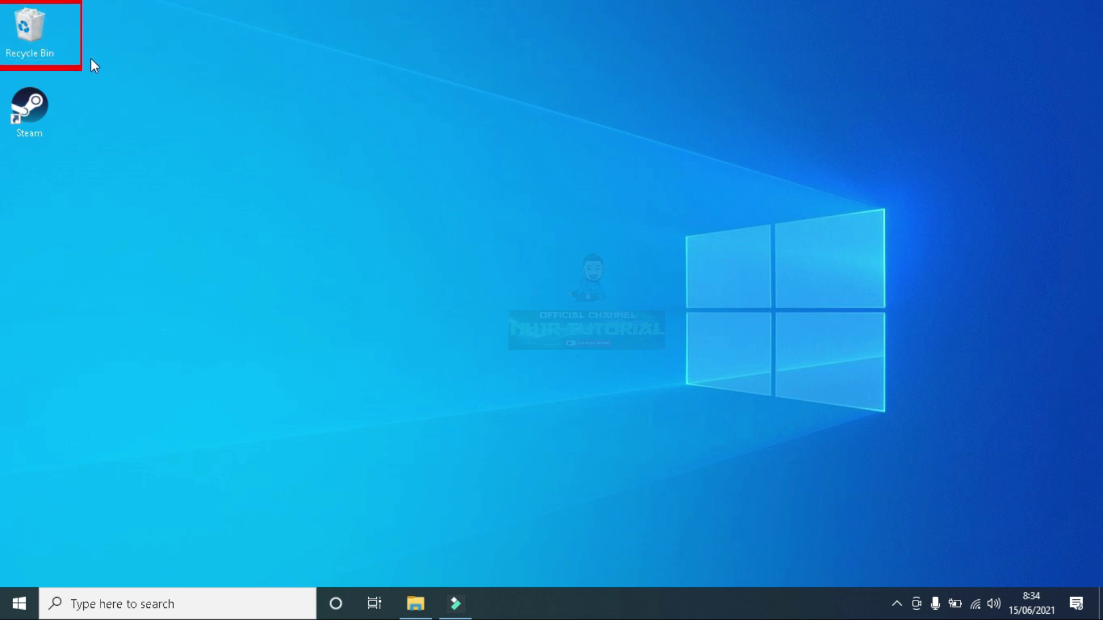
- Permanently delete all items in the Recycle Bin and close its window
double_click(27, 29)
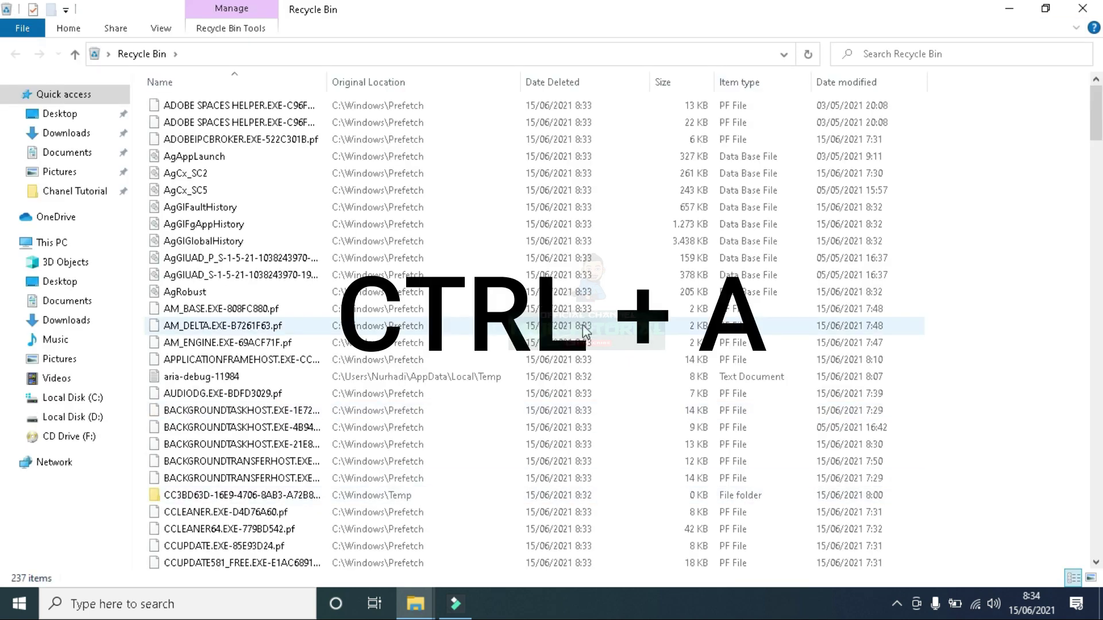
key("ctrl+a")
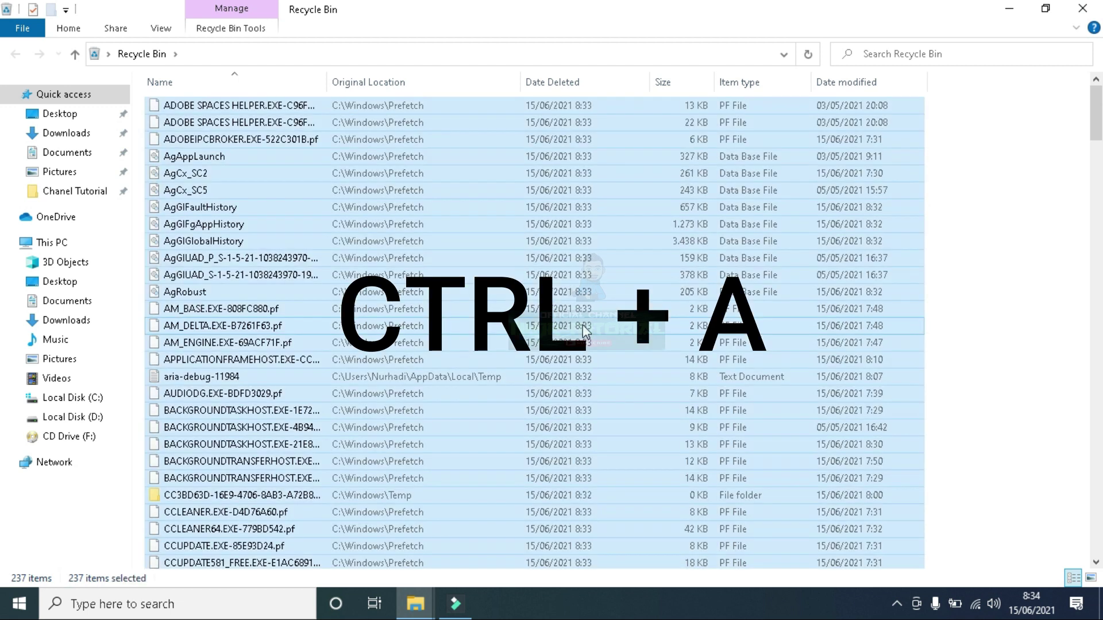
right_click(599, 307)
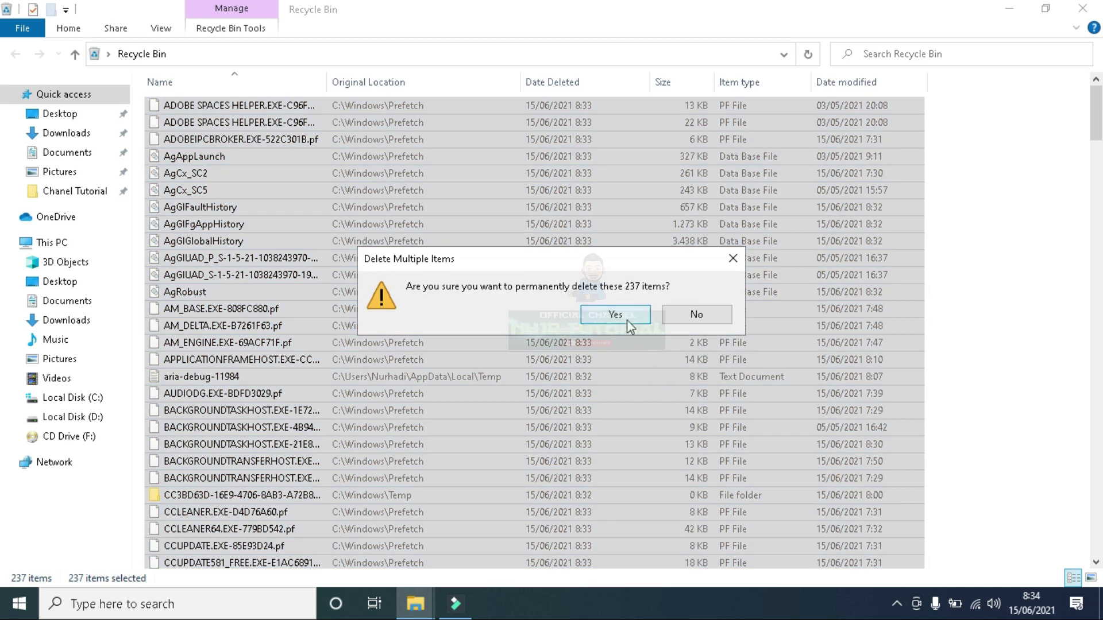
left_click(628, 325)
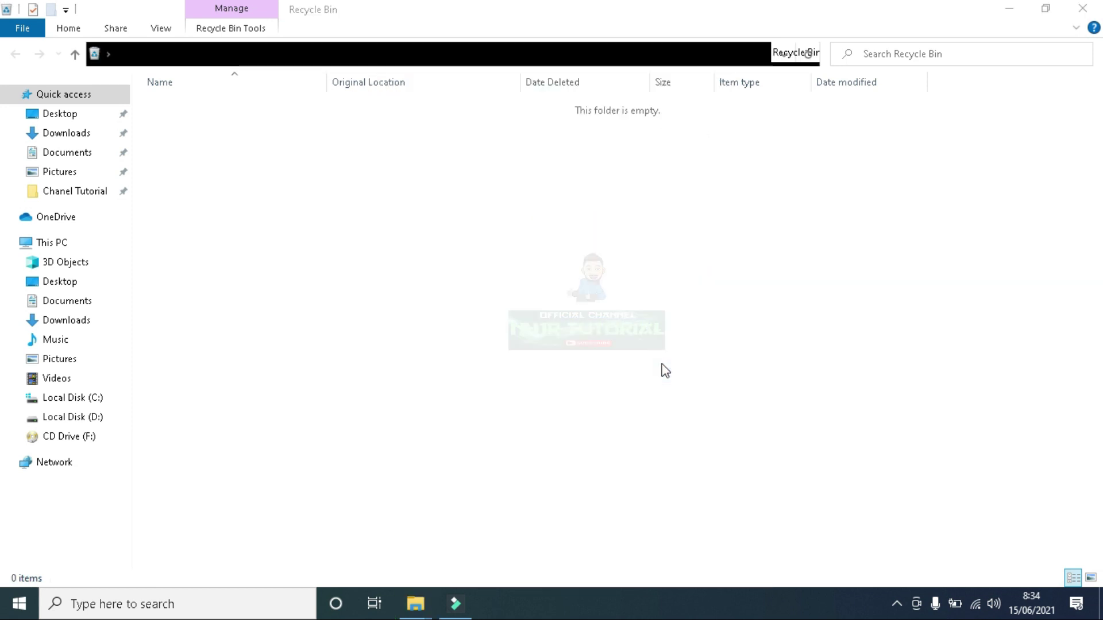
left_click(1082, 8)
- Refresh the desktop and open File Explorer
right_click(476, 161)
left_click(525, 213)
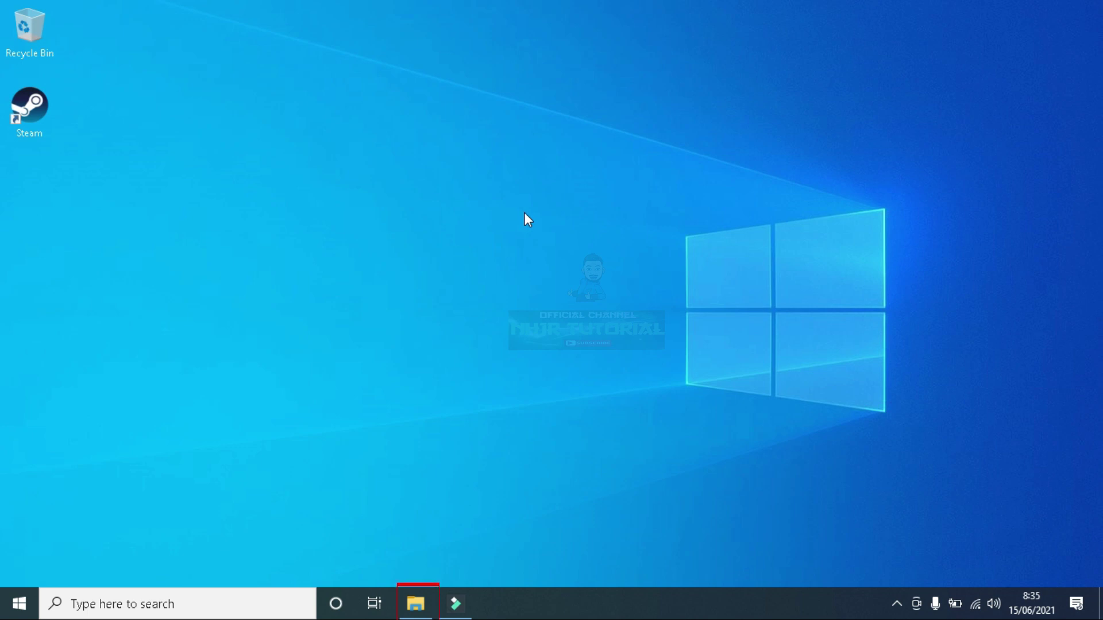
left_click(416, 605)
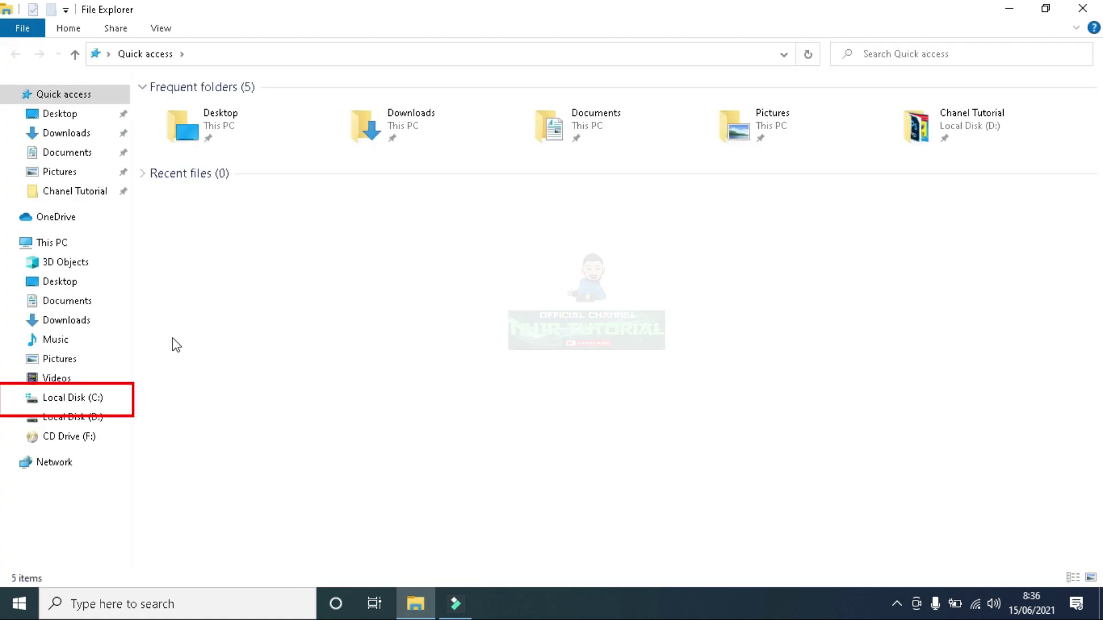
- View the Disk Cleanup options reached through the properties of Local Disk (C:), and close all the opened windows
left_click(75, 401)
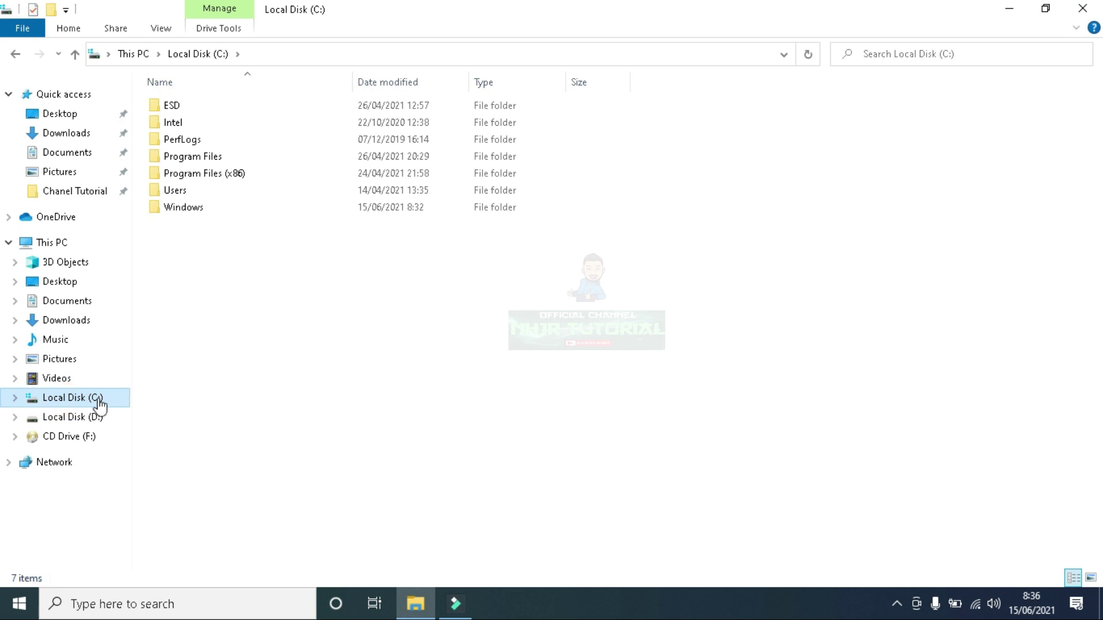
right_click(100, 405)
left_click(148, 386)
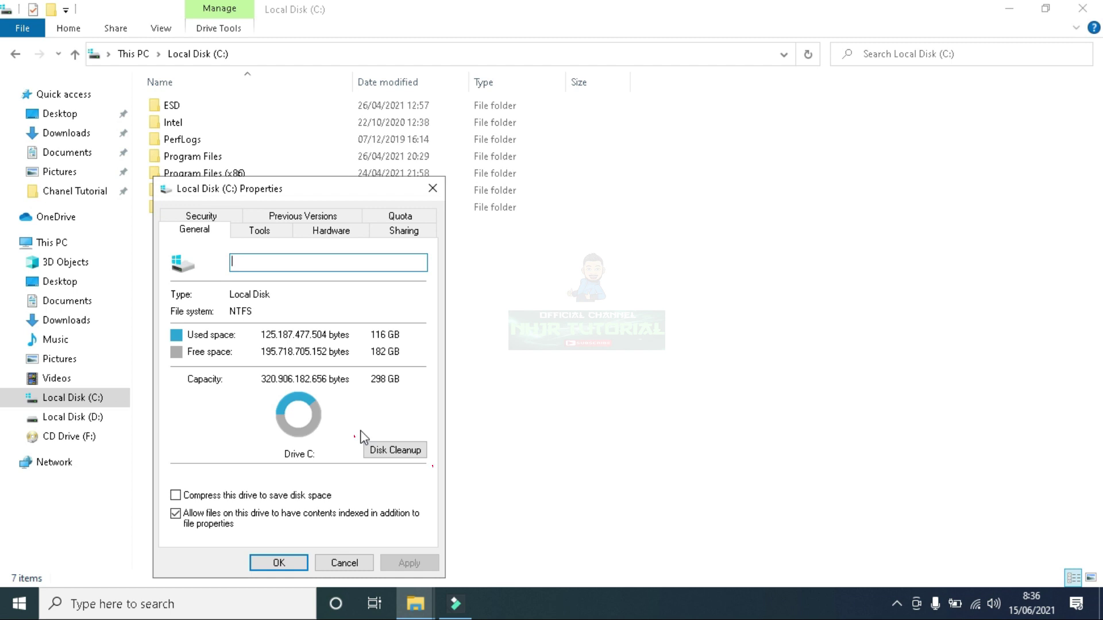
left_click(395, 451)
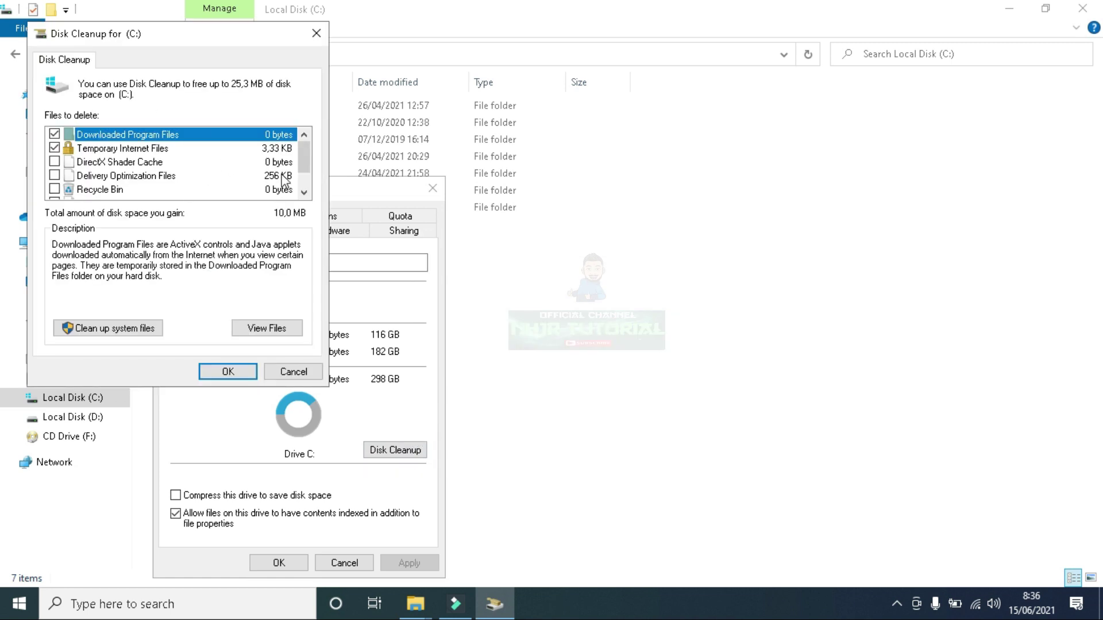
left_click(316, 32)
left_click(433, 188)
left_click(1082, 8)
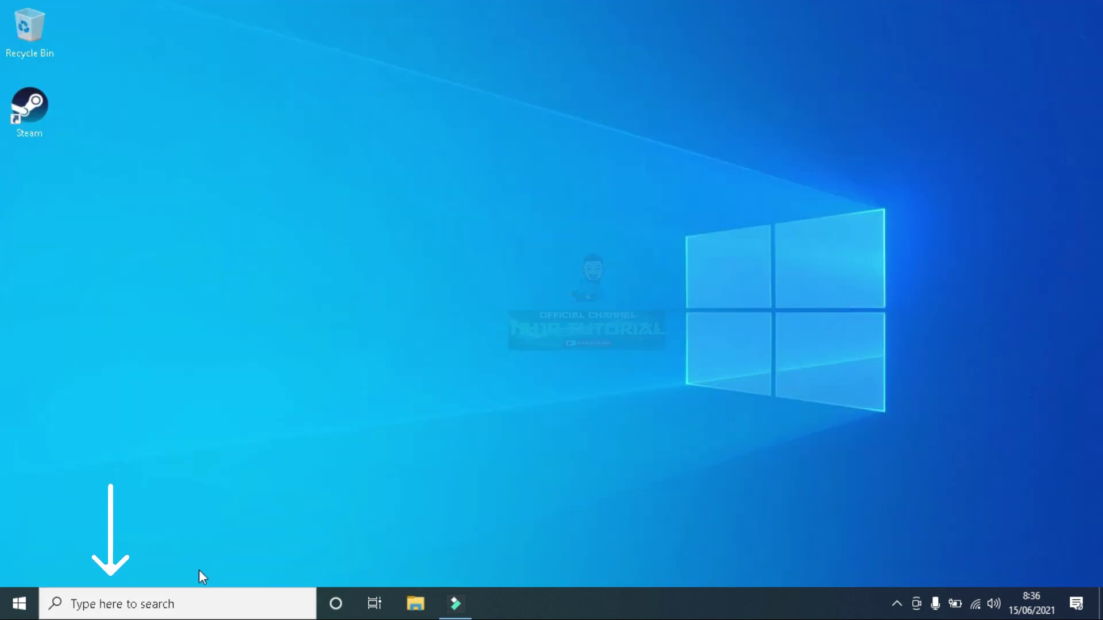
- Search Windows for the Disk Cleanup app and start it for drive C:
left_click(209, 604)
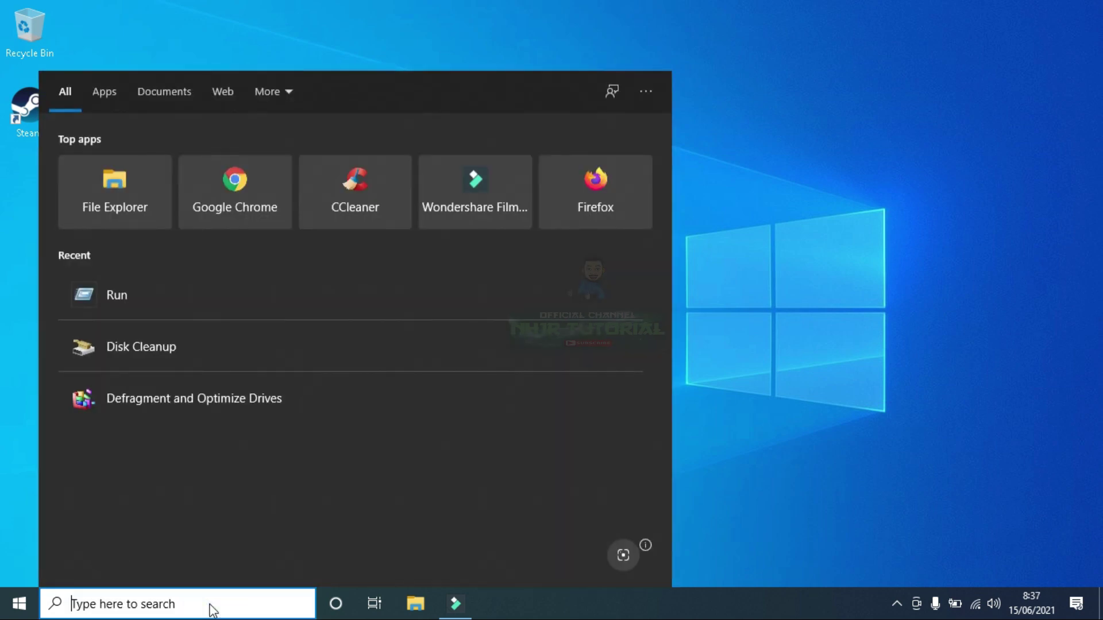
type("disk c")
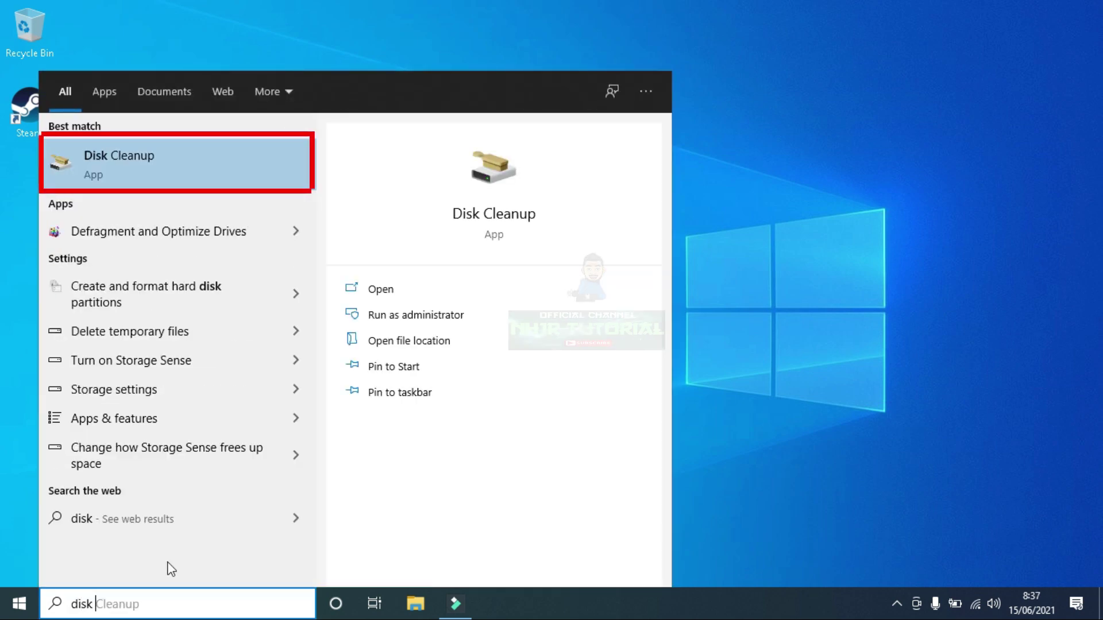
left_click(210, 171)
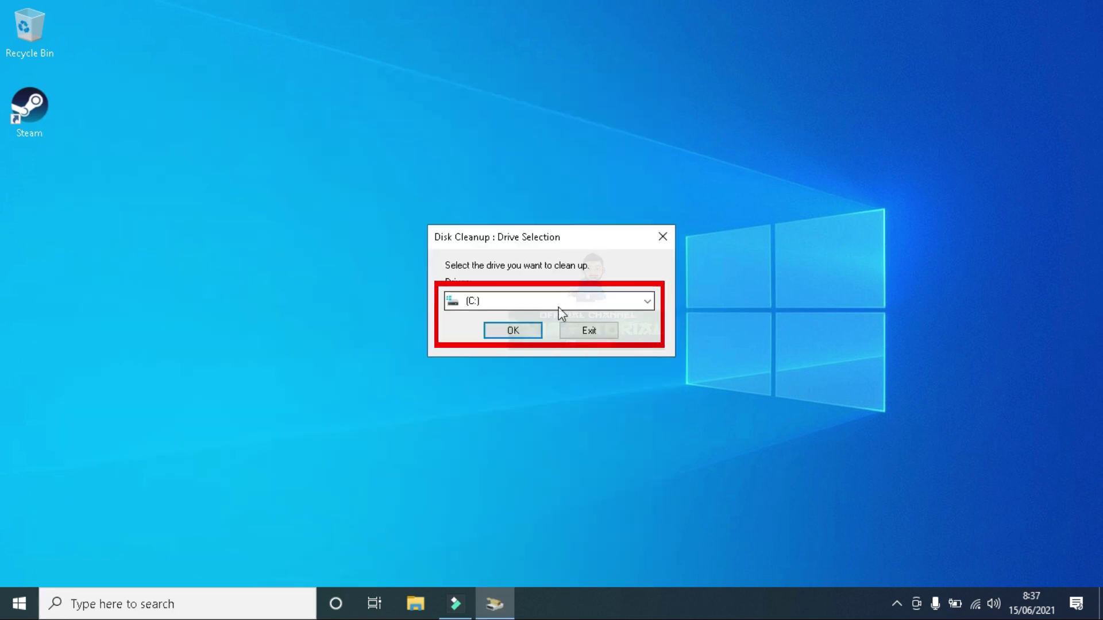
left_click(525, 327)
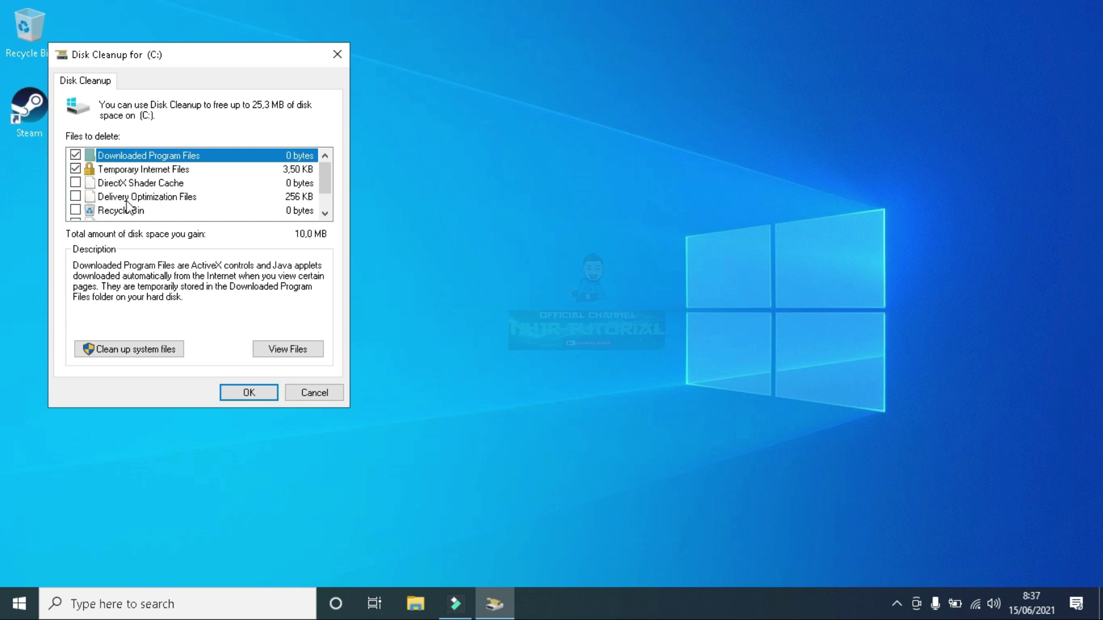
- Add DirectX Shader Cache, Delivery Optimization Files, Recycle Bin and Temporary files to the cleanup selection, and permanently delete all selected file categories
left_click(75, 183)
left_click(75, 196)
scroll(78, 198, "down", 1)
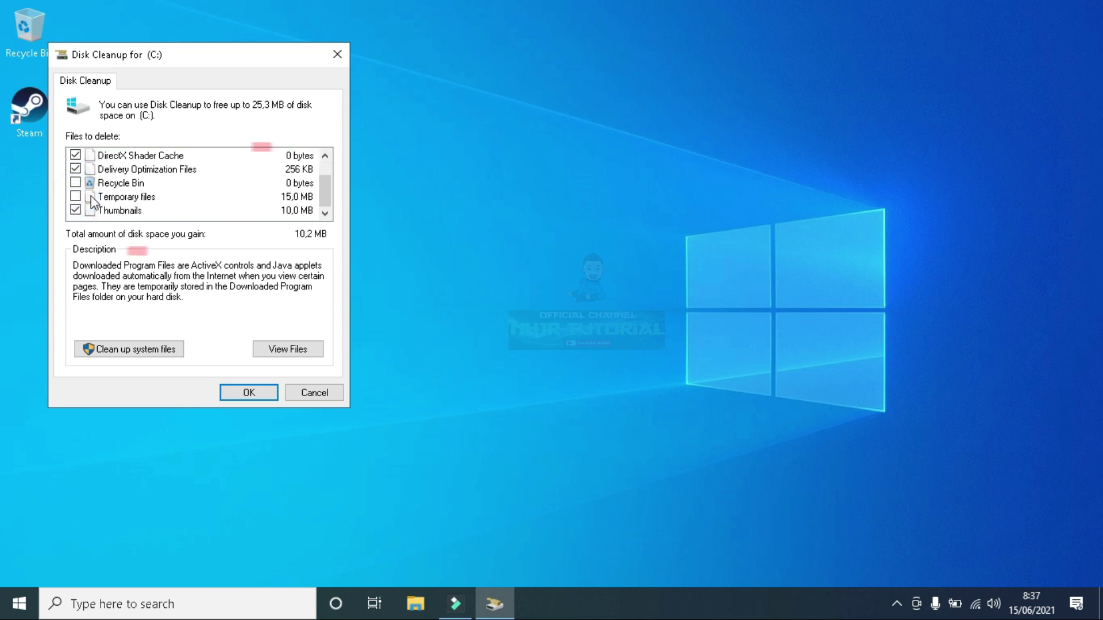
left_click(75, 183)
left_click(75, 196)
scroll(104, 199, "up", 1)
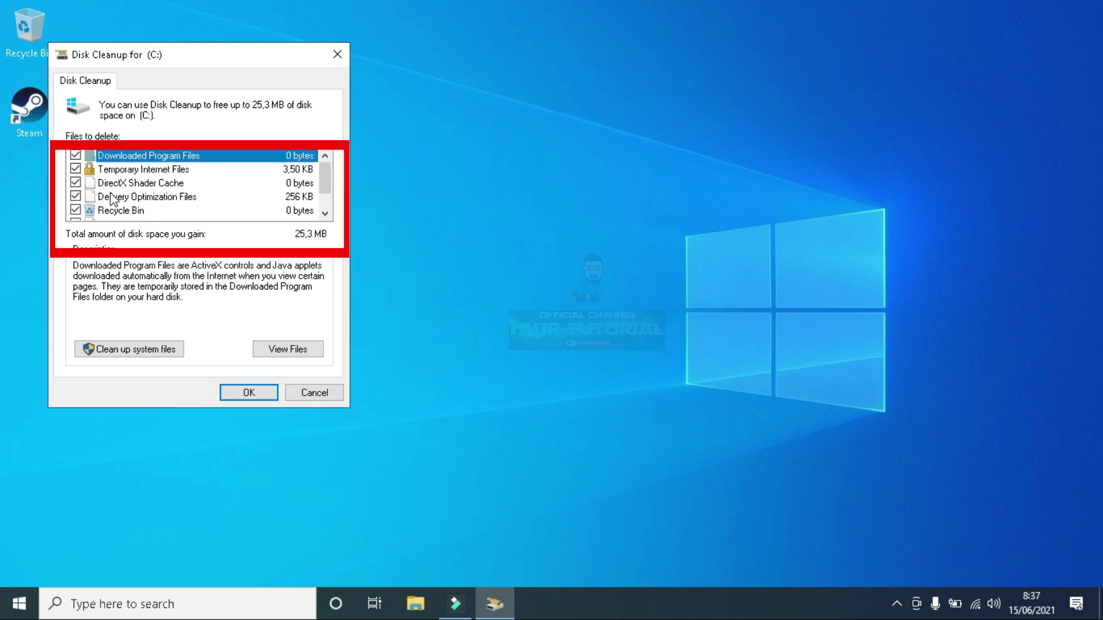
scroll(112, 201, "down", 1)
scroll(190, 190, "up", 1)
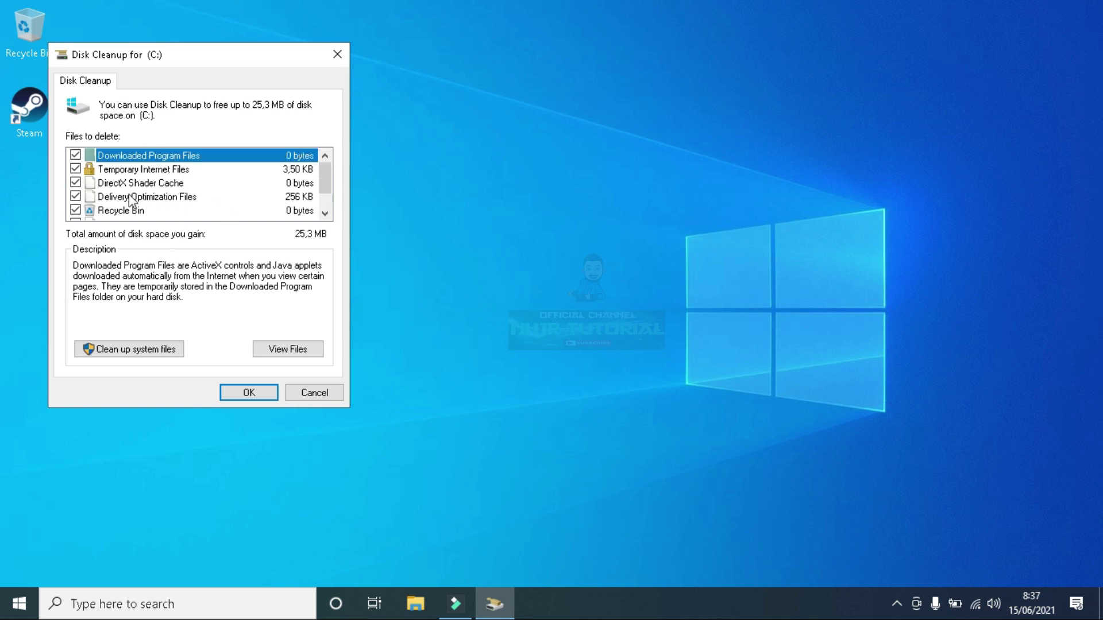
scroll(133, 202, "down", 1)
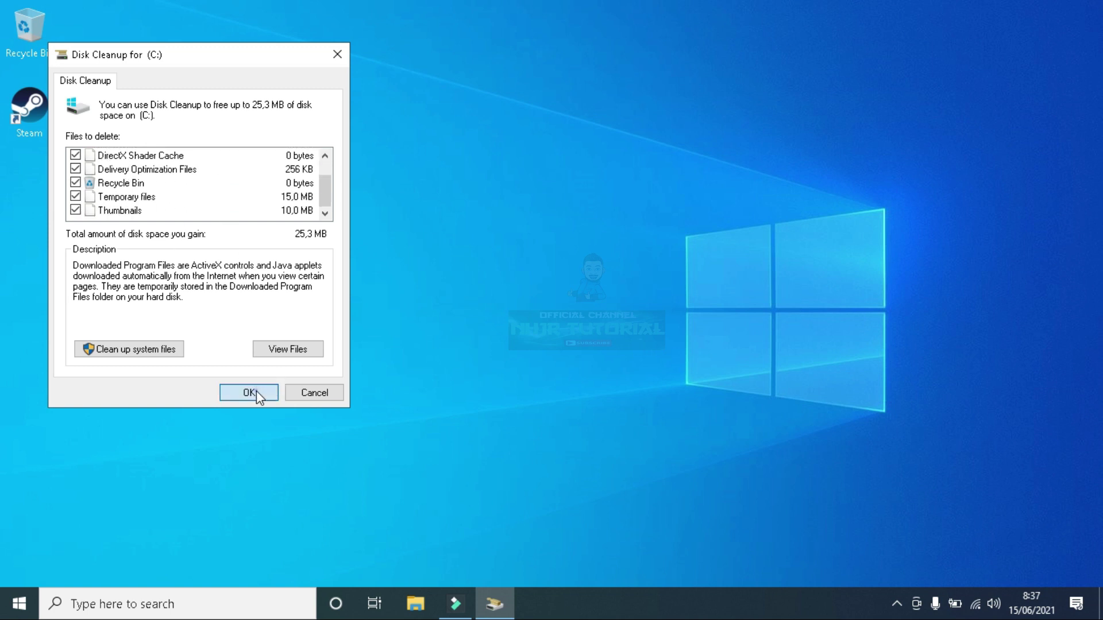
left_click(257, 393)
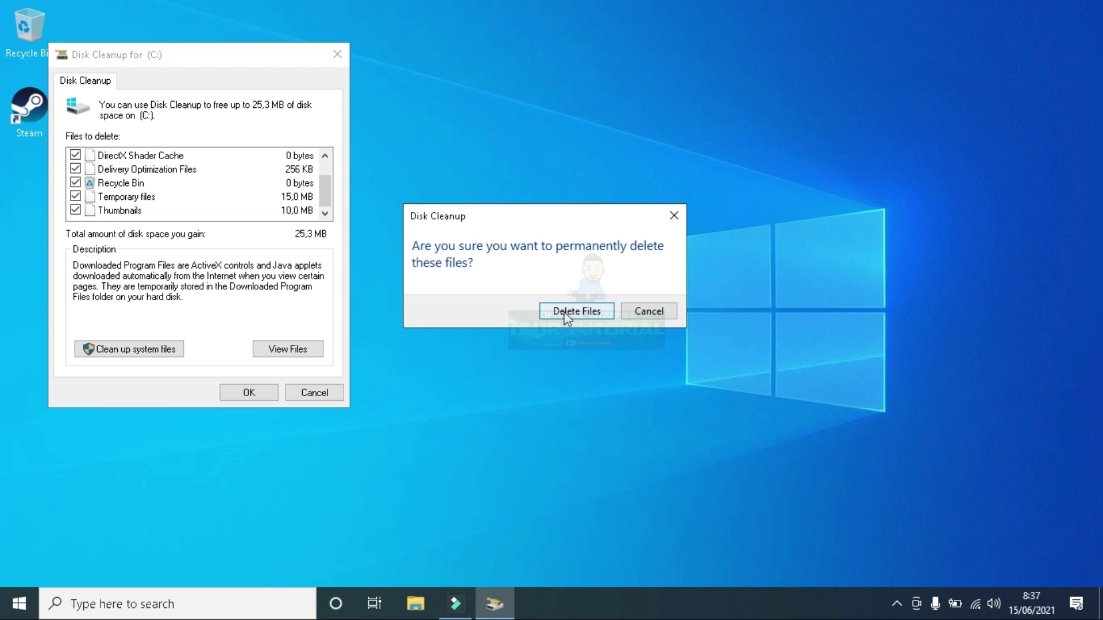
left_click(566, 313)
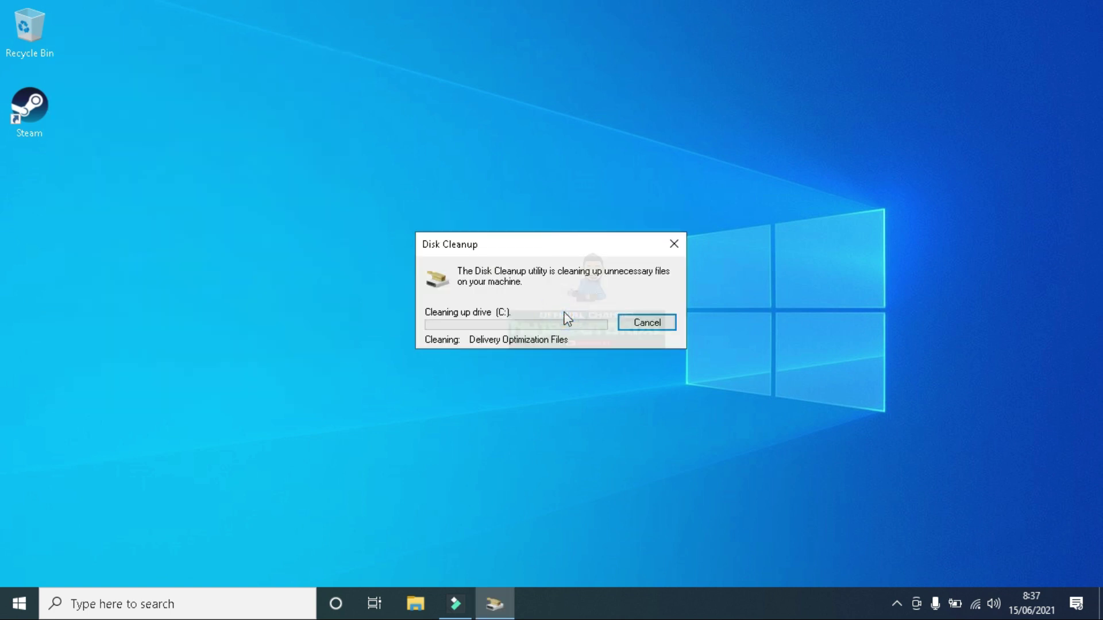